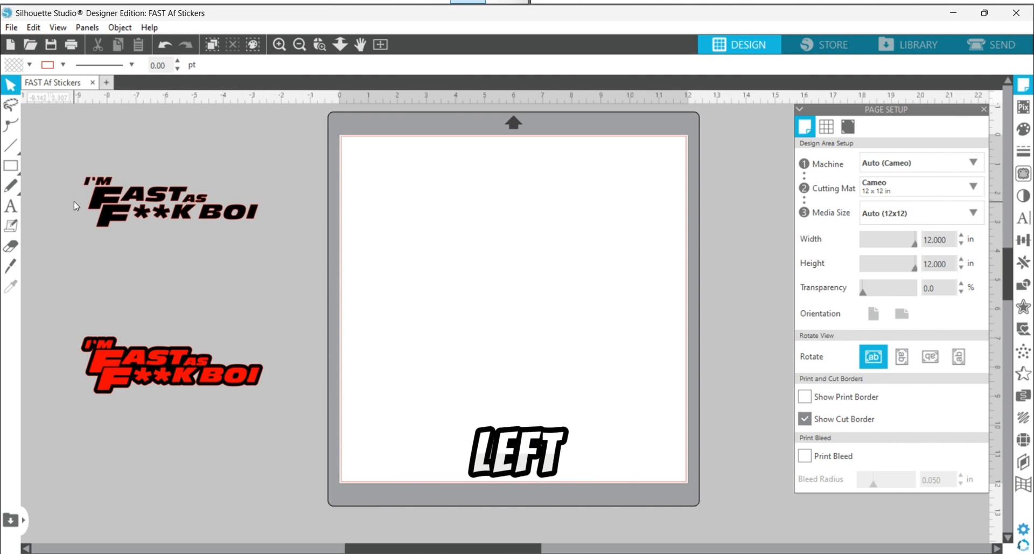
Step: Move the single-layer black lettering a little higher in the workspace beside the cutting mat
mouse_move(107, 203)
left_mouse_down()
mouse_move(122, 204)
mouse_move(103, 182)
mouse_move(100, 200)
left_mouse_up()
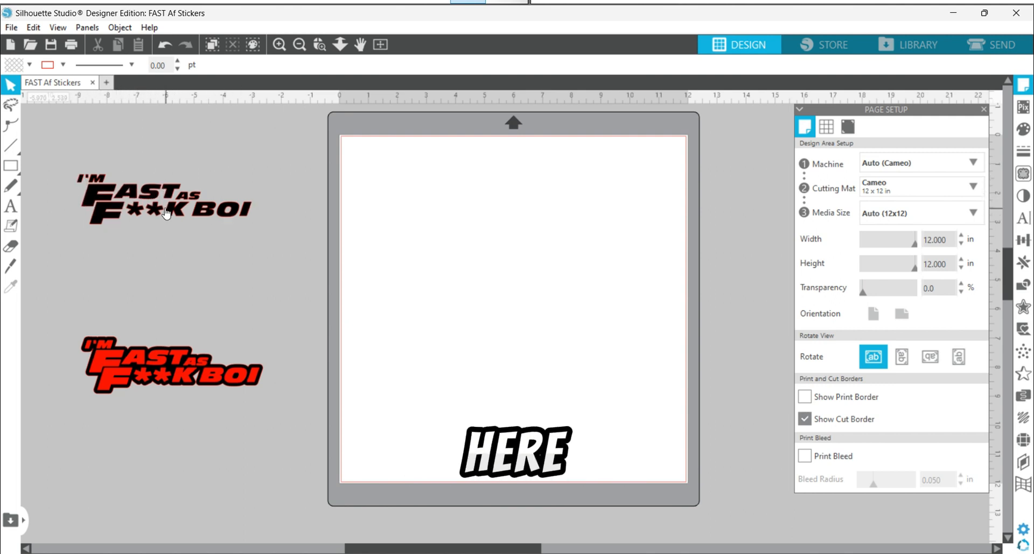
left_click_drag(117, 198, 120, 169)
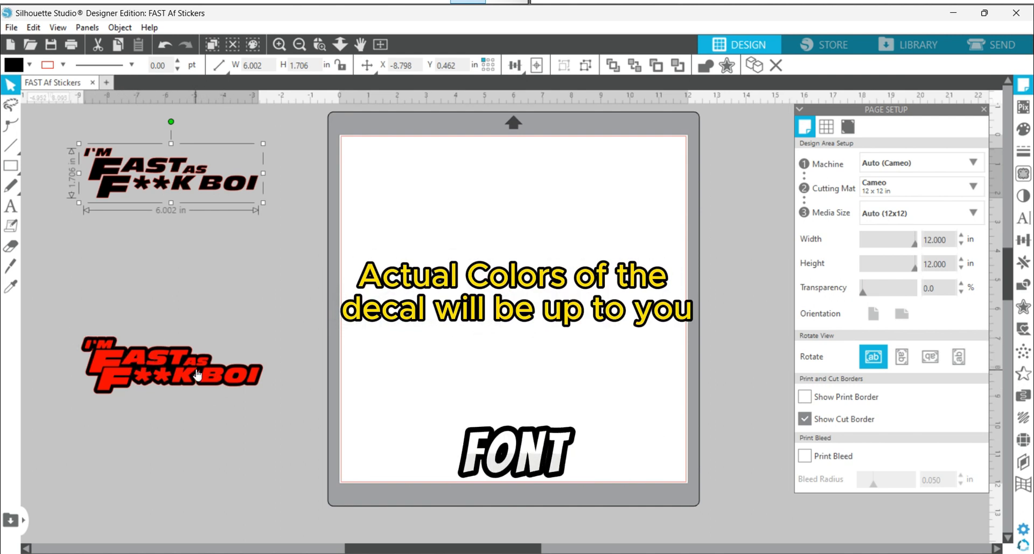
Step: Try pulling the red lettering off its black backing to just below it, and undo the separation
left_click_drag(207, 378, 203, 461)
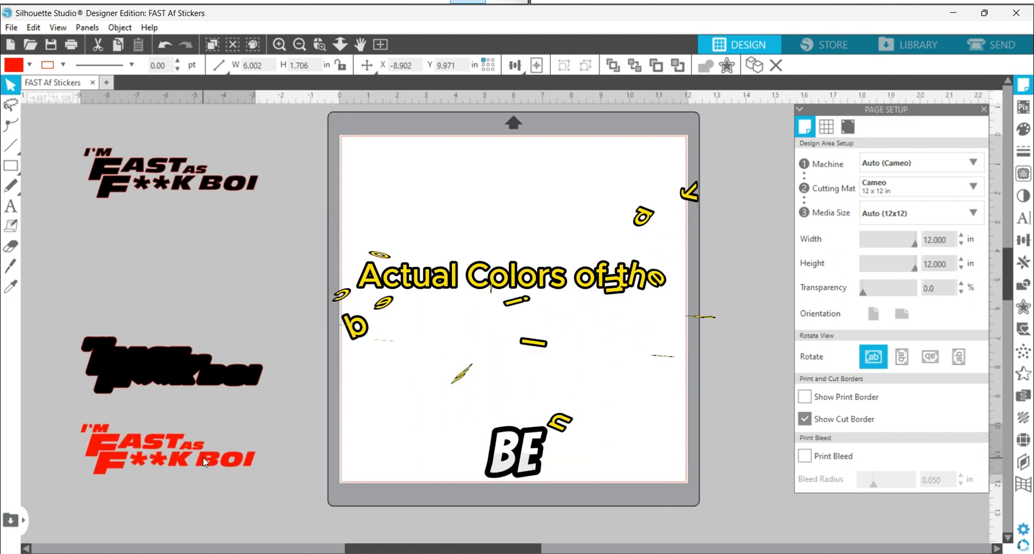
left_click(221, 411)
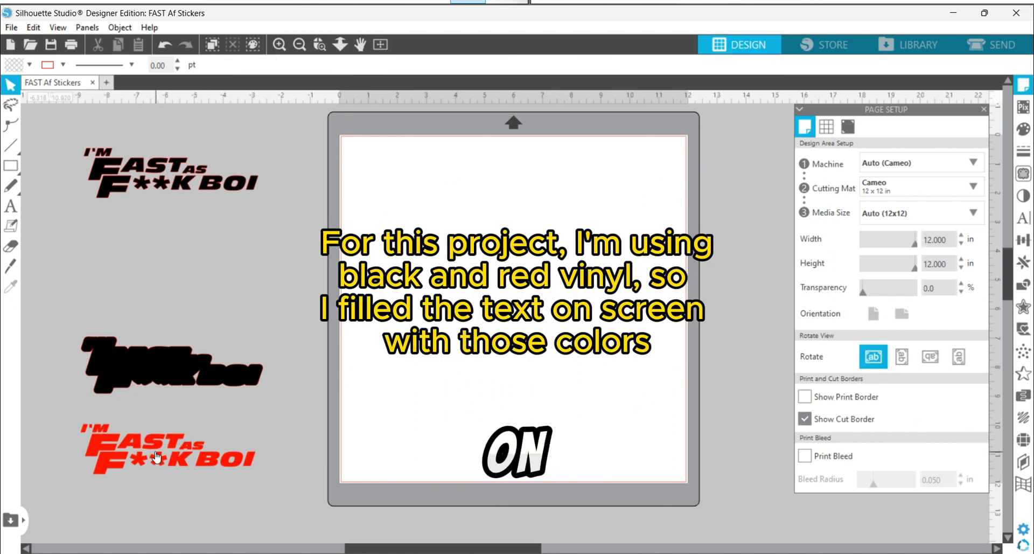
key("ctrl+z")
key("ctrl+z")
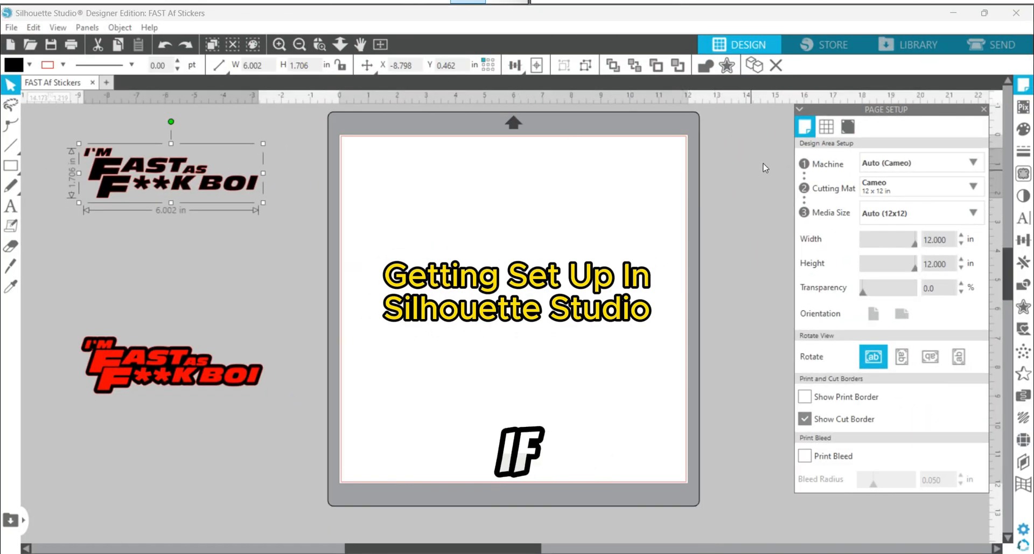
Step: Show the page grid and hide it again, and nudge the black lettering slightly away from the mat
left_click(832, 128)
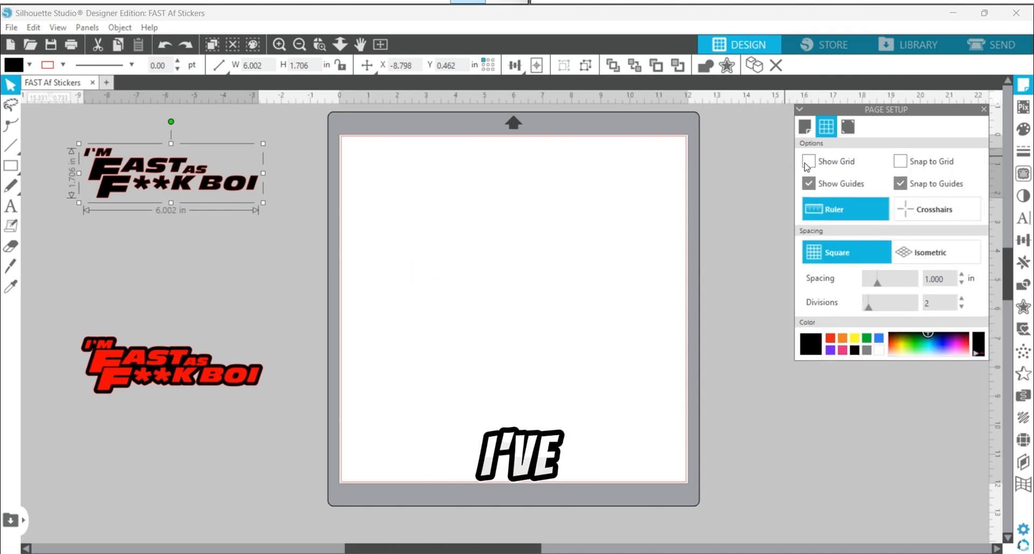
left_click(808, 161)
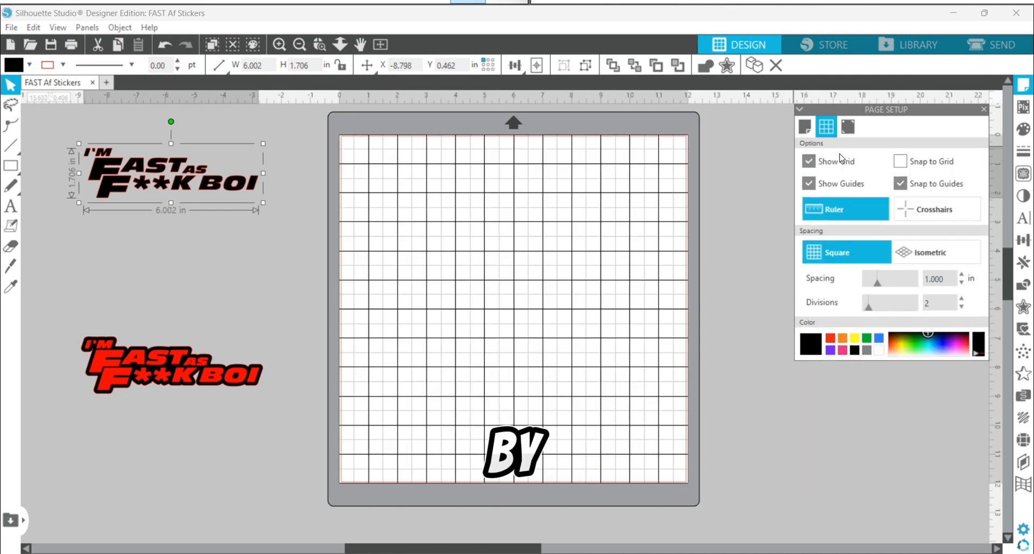
left_click(810, 162)
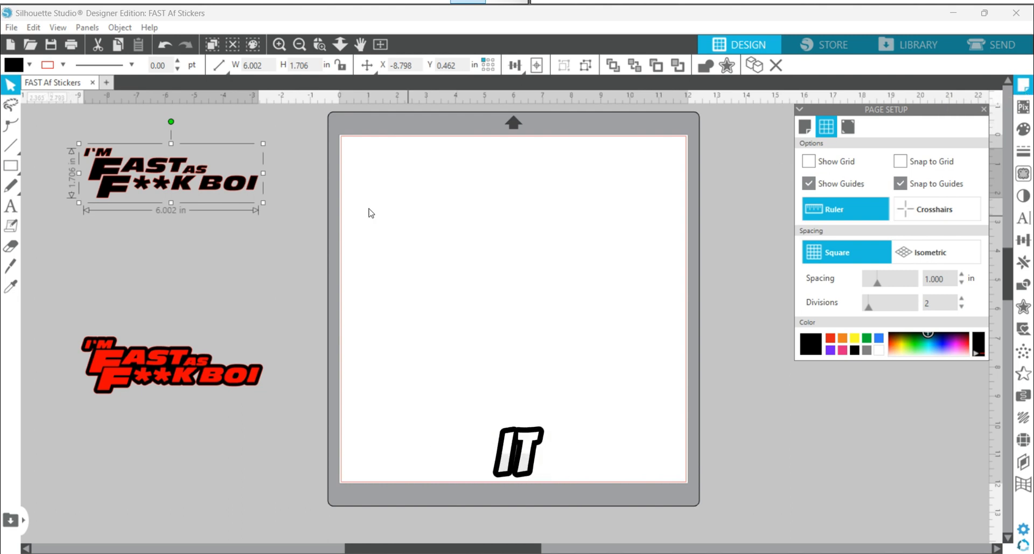
left_click_drag(207, 189, 184, 184)
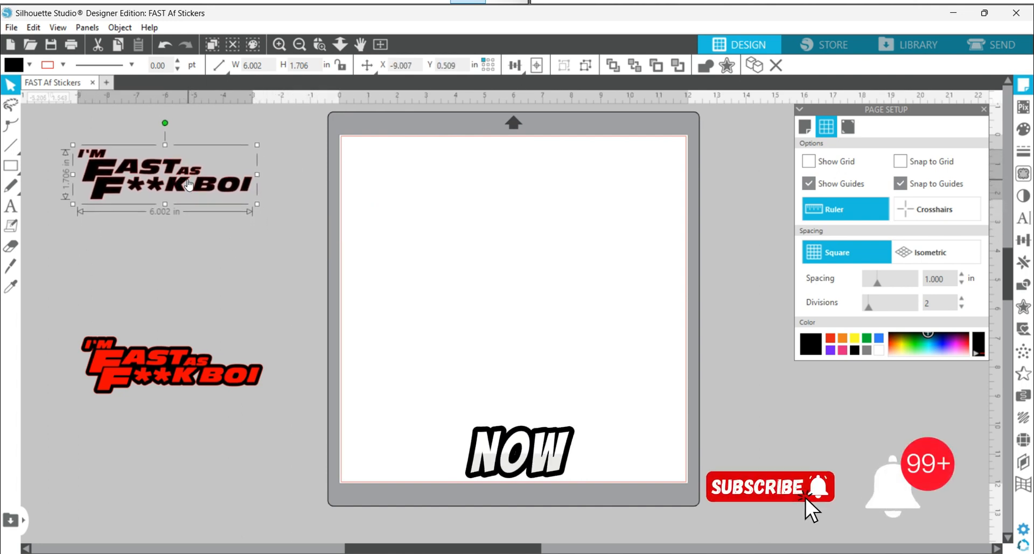
Step: Set the cutting machine in the page setup to Cameo
left_click(806, 128)
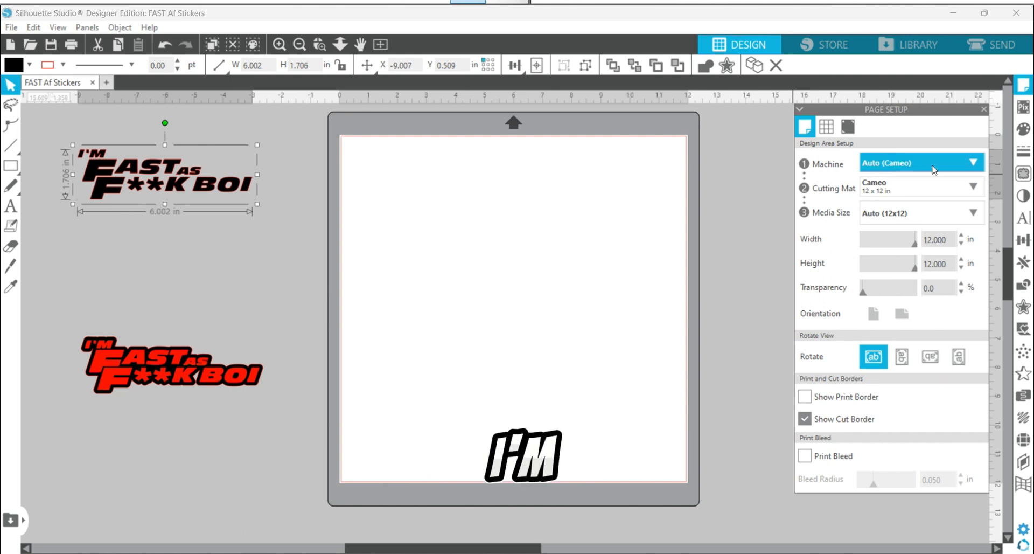
left_click(974, 164)
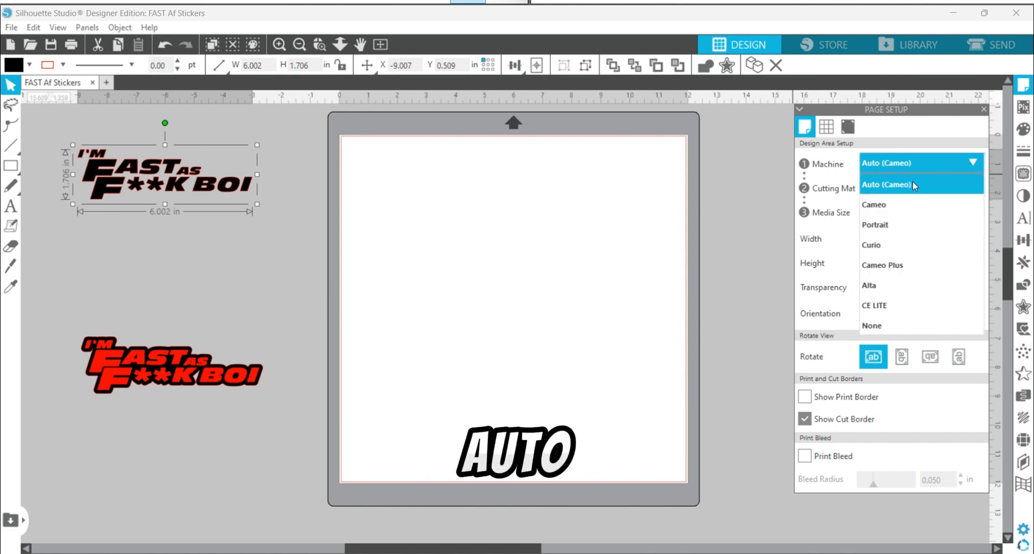
left_click(880, 203)
left_click(919, 169)
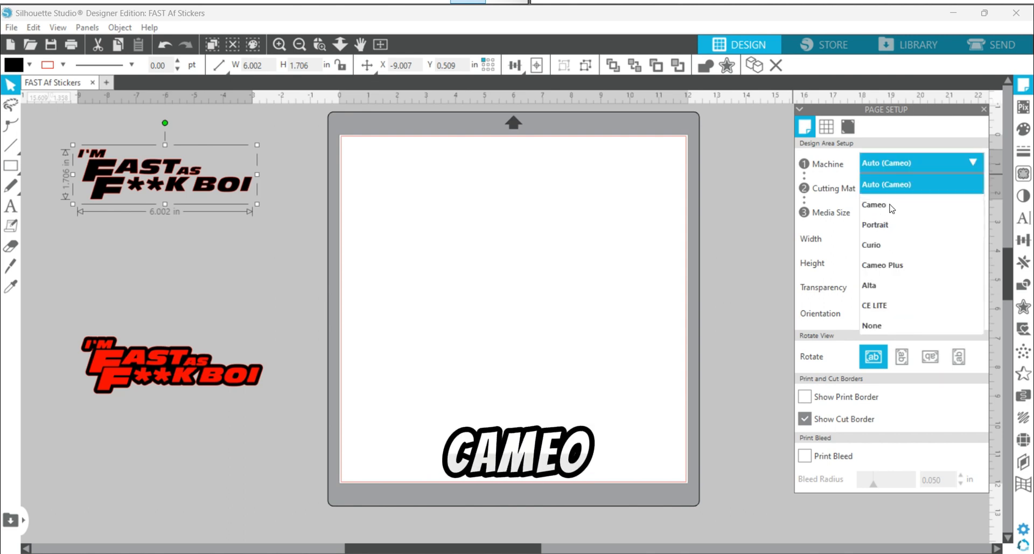
left_click(889, 208)
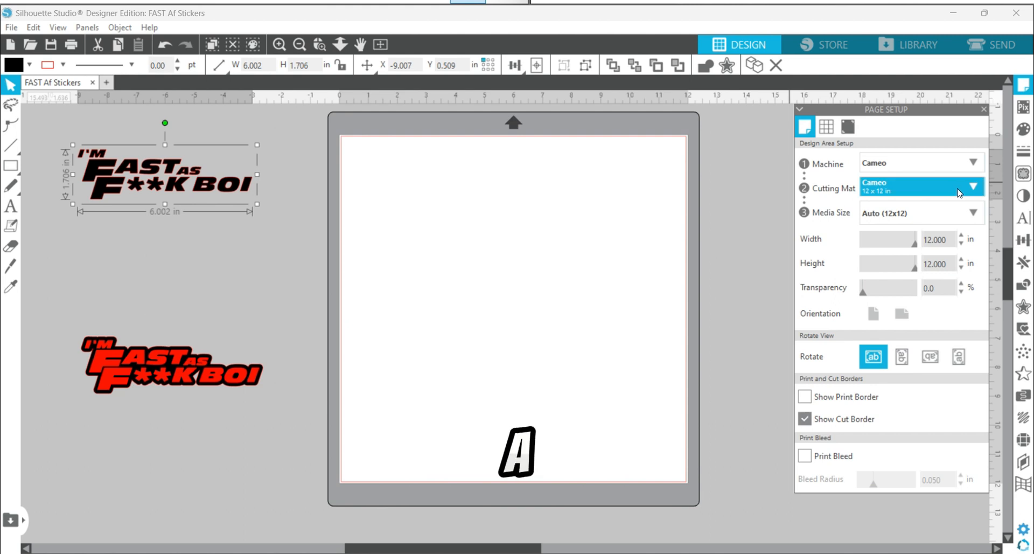
Step: Choose the Cameo 12 x 12 in cutting mat
left_click(976, 189)
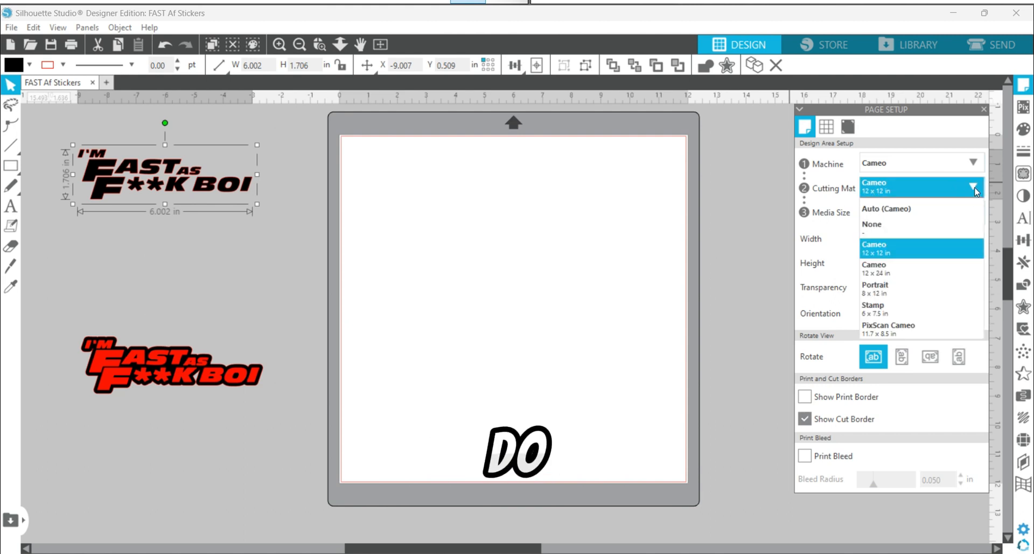
left_click(879, 249)
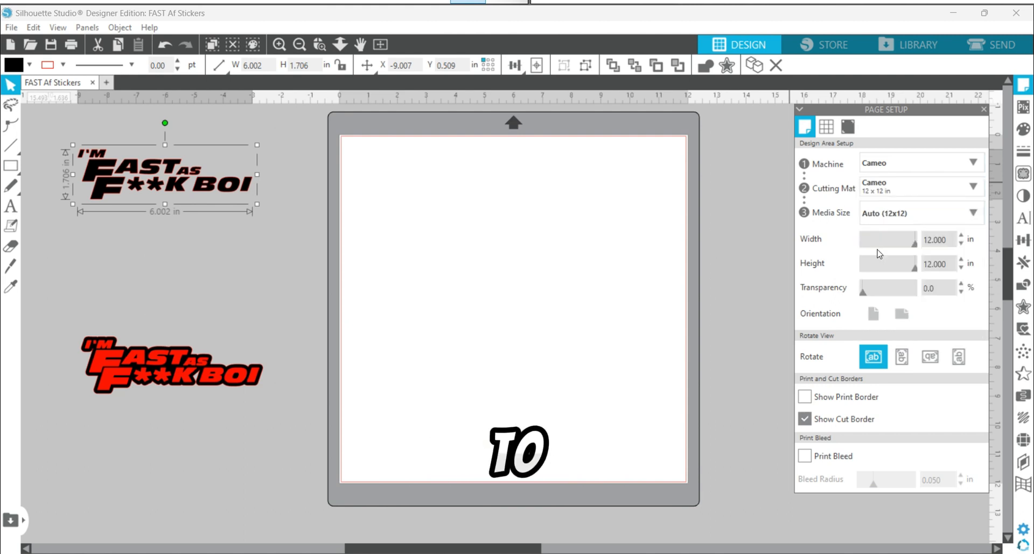
left_click(934, 187)
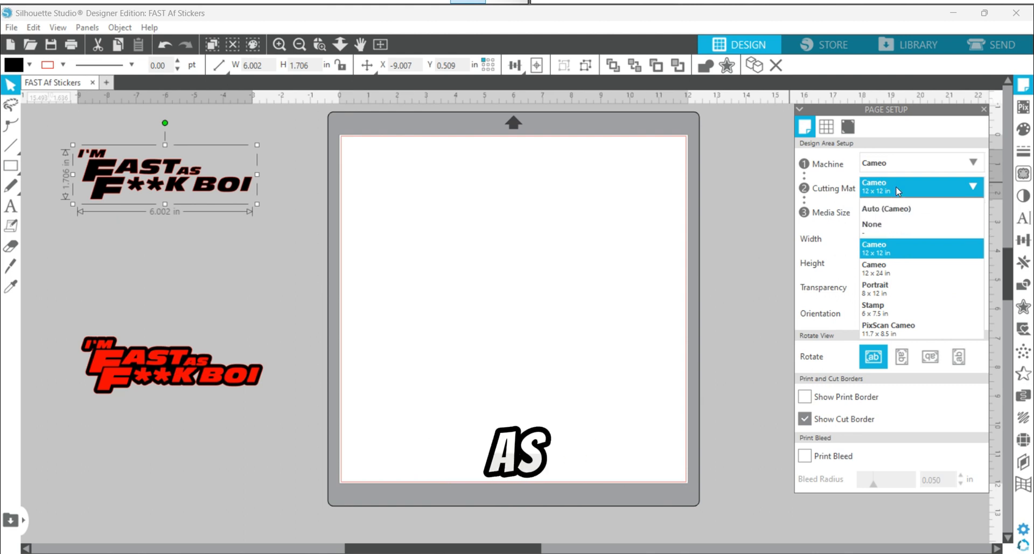
left_click(912, 197)
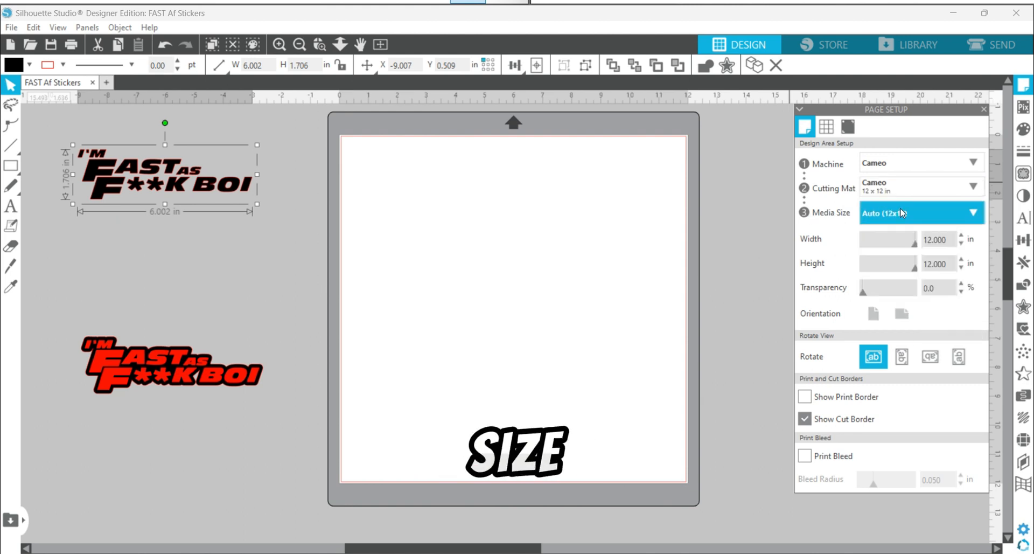
Step: Review the available media sizes, keeping Auto (12x12) selected
left_click(974, 216)
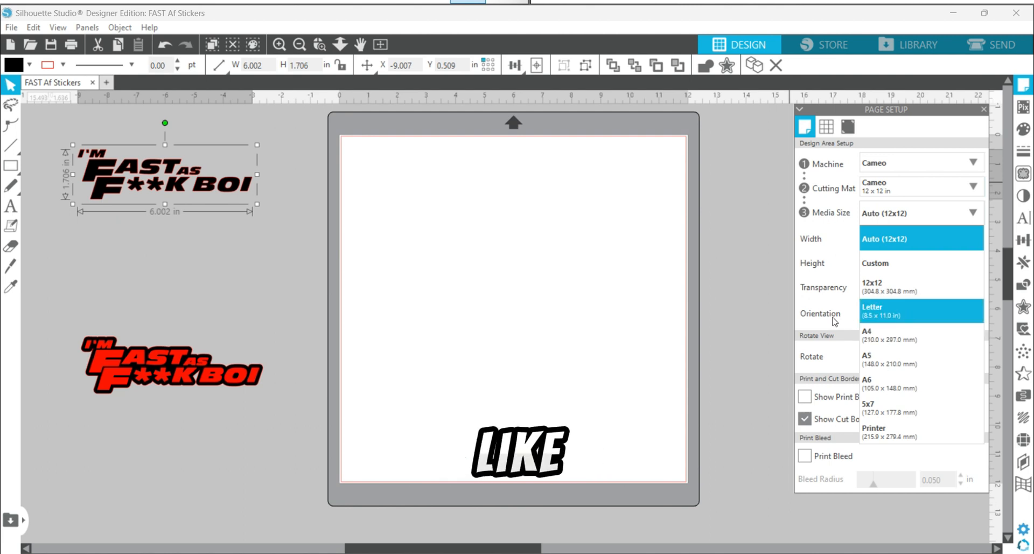
left_click(876, 316)
left_click(901, 222)
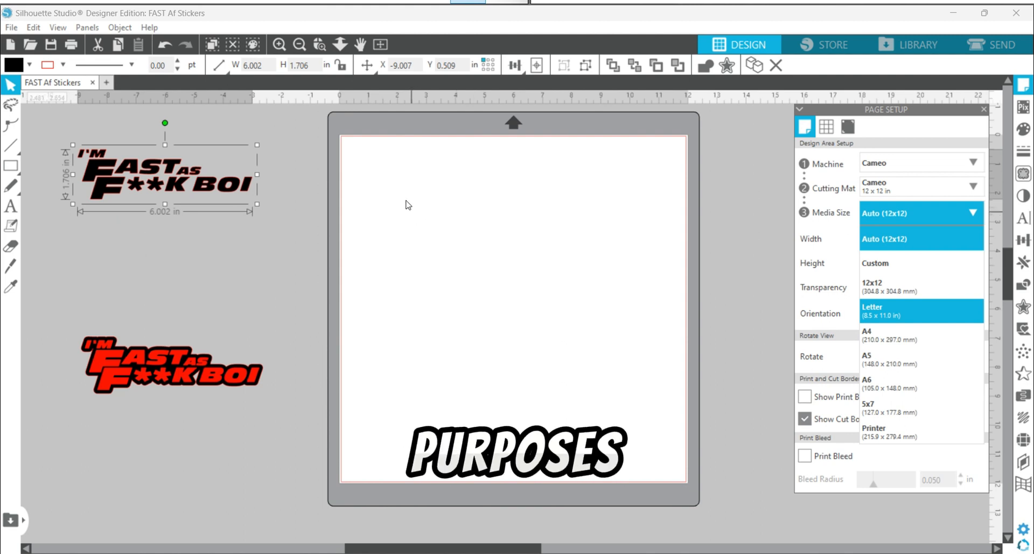
left_click(344, 161)
Step: Place the black lettering on the mat and take it off again, and switch the cut border off and back on
left_click_drag(170, 165, 453, 172)
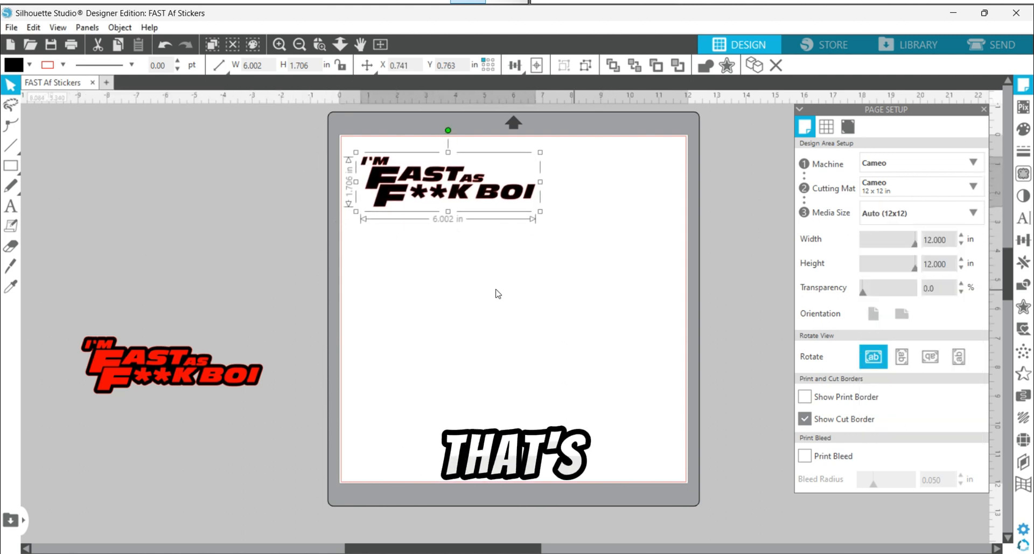
left_click_drag(465, 187, 182, 175)
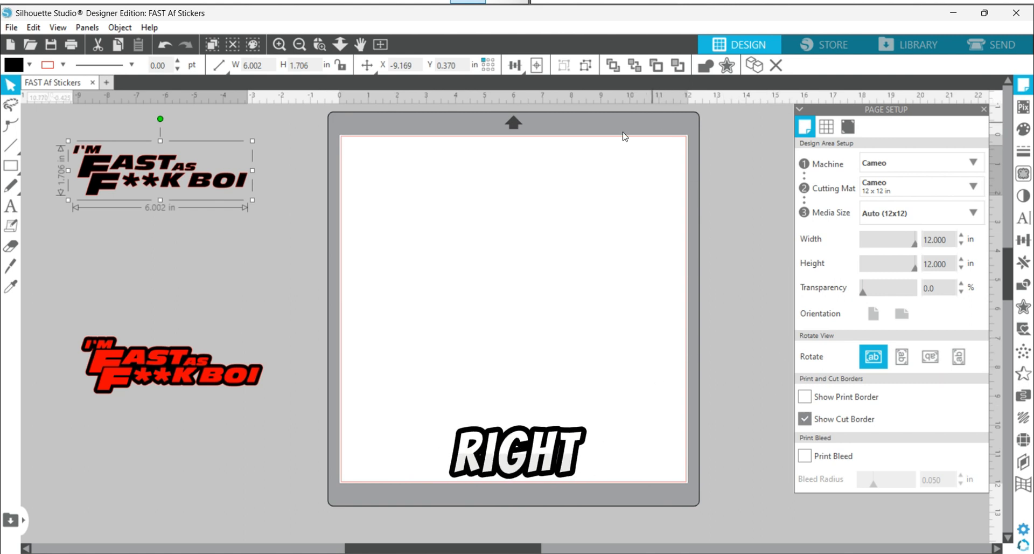
left_click(804, 417)
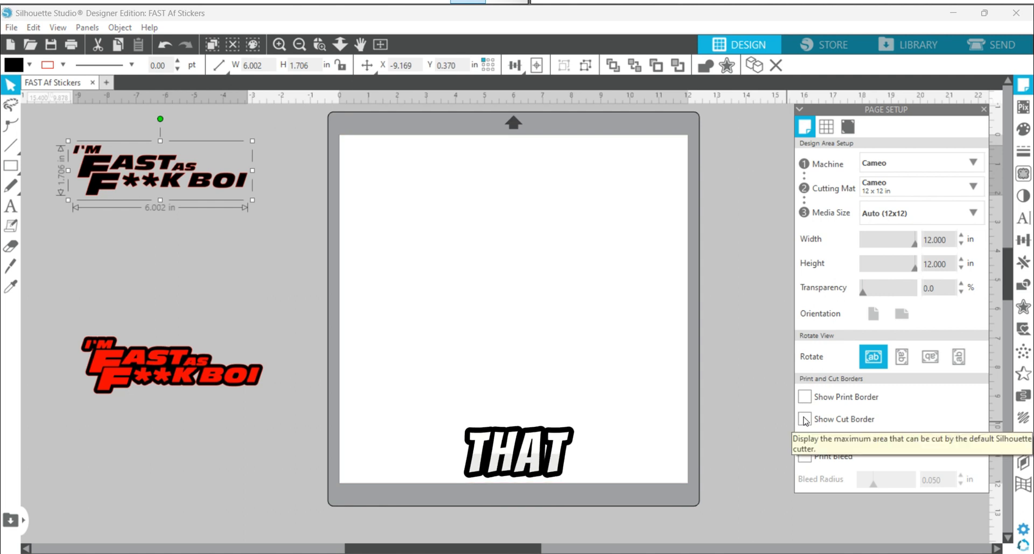
left_click(804, 418)
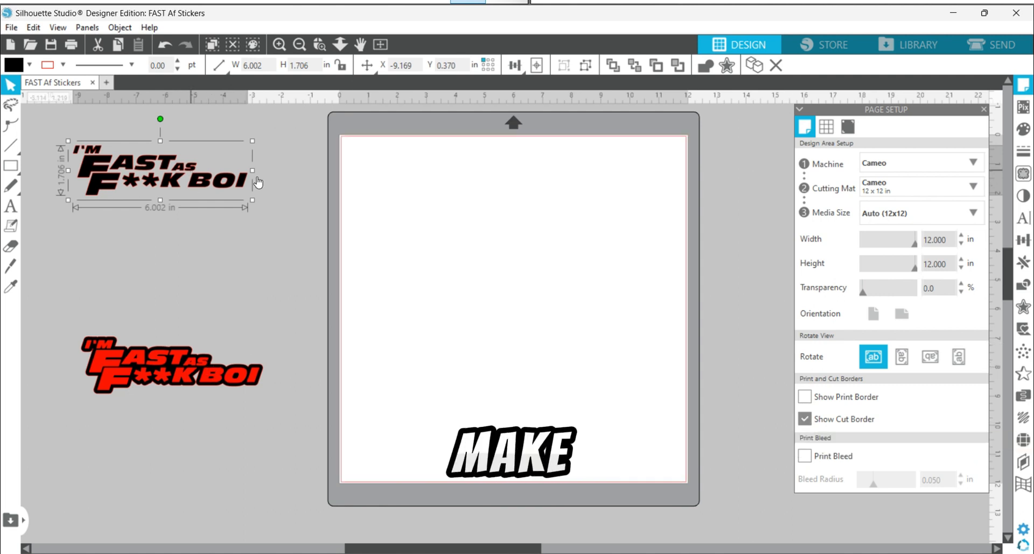
Step: Move the black lettering onto the upper part of the mat, right up against the left cut border
left_click_drag(193, 174, 469, 182)
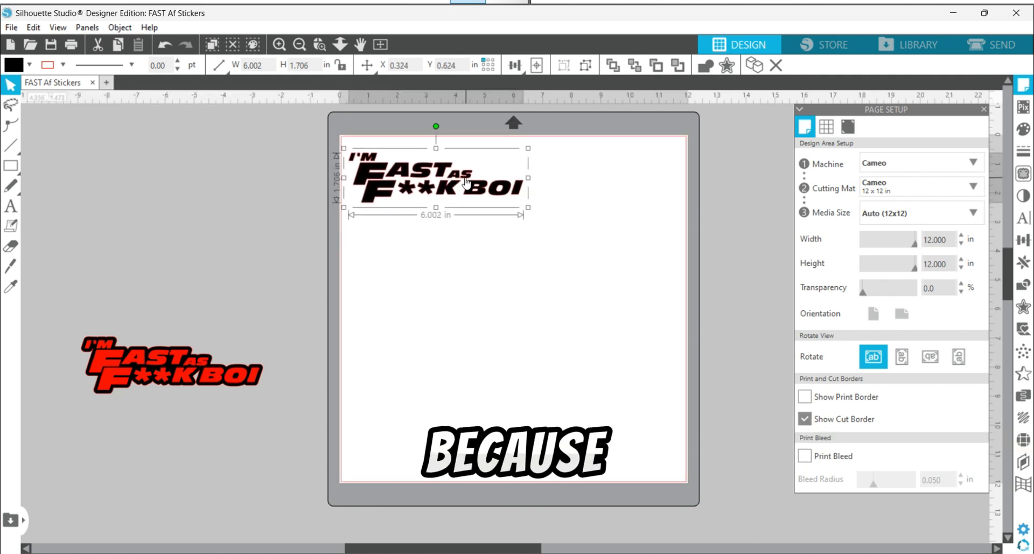
left_click(357, 144)
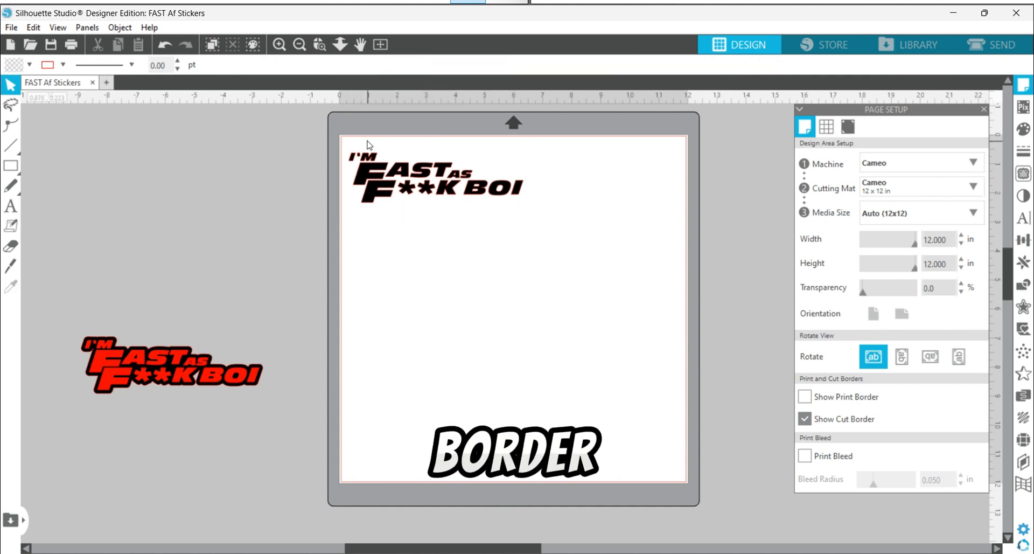
left_click_drag(371, 155, 364, 154)
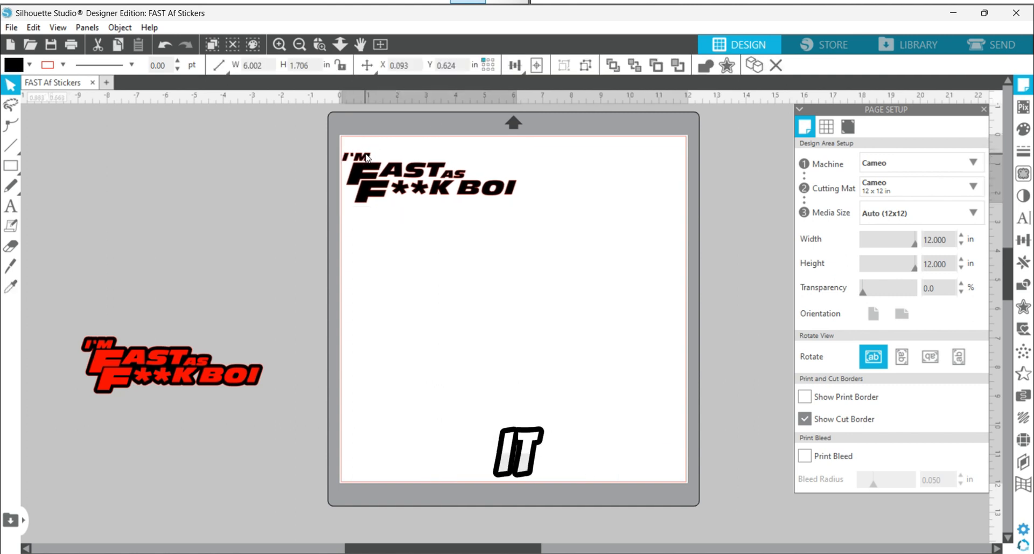
left_click(342, 165)
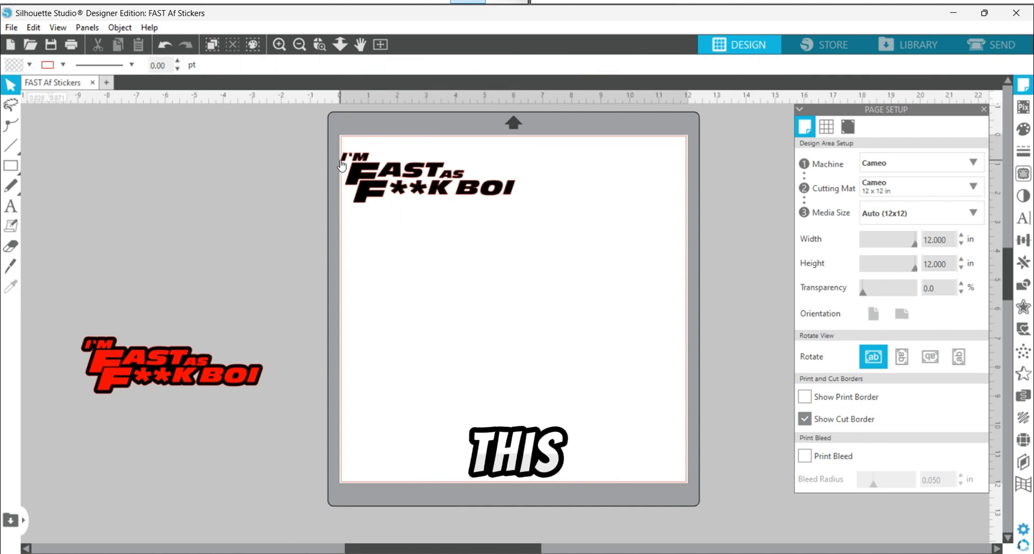
Step: Nudge the black lettering across the left cut border, and move it back well inside the cut area
left_click(279, 44)
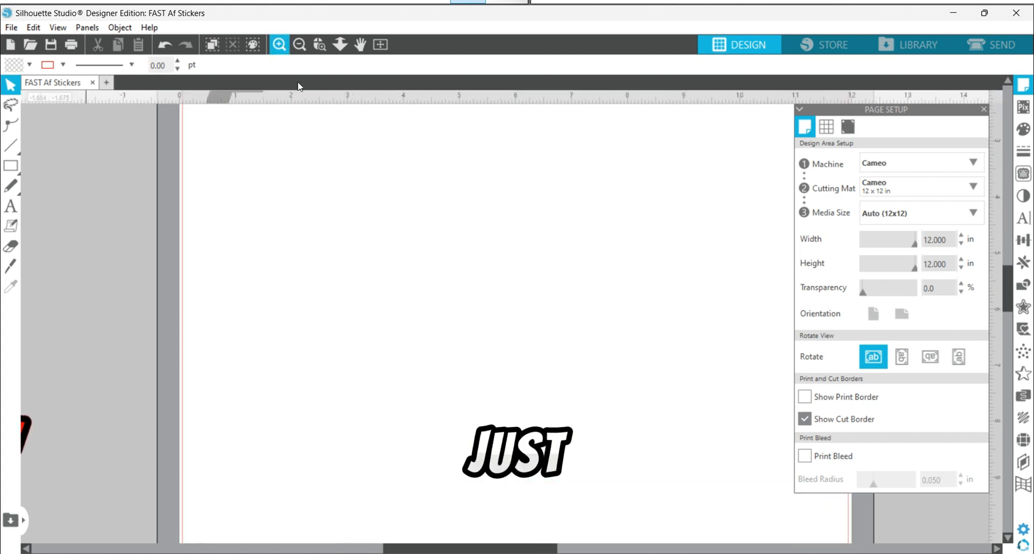
scroll(473, 484, "up", 4)
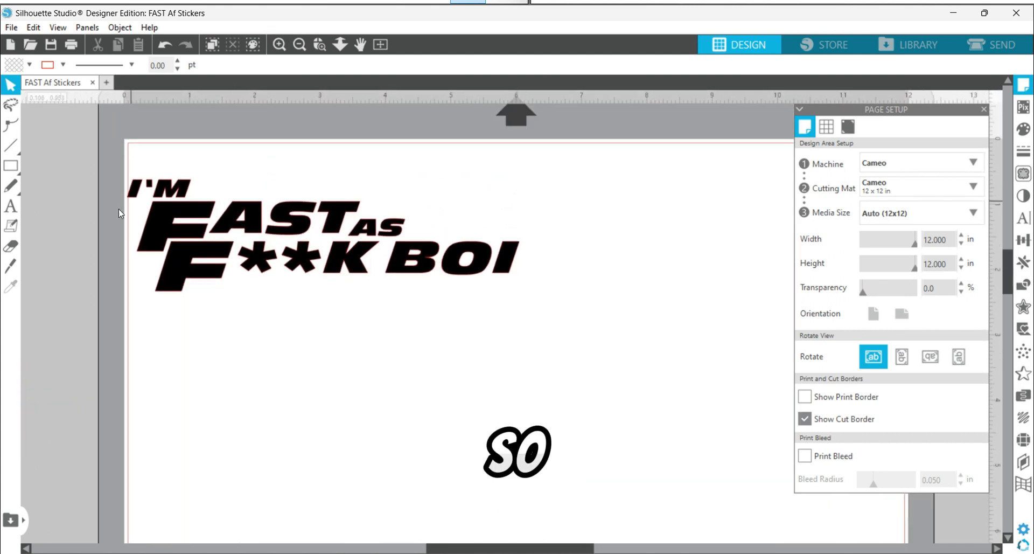
left_click_drag(174, 193, 173, 193)
left_click(127, 192)
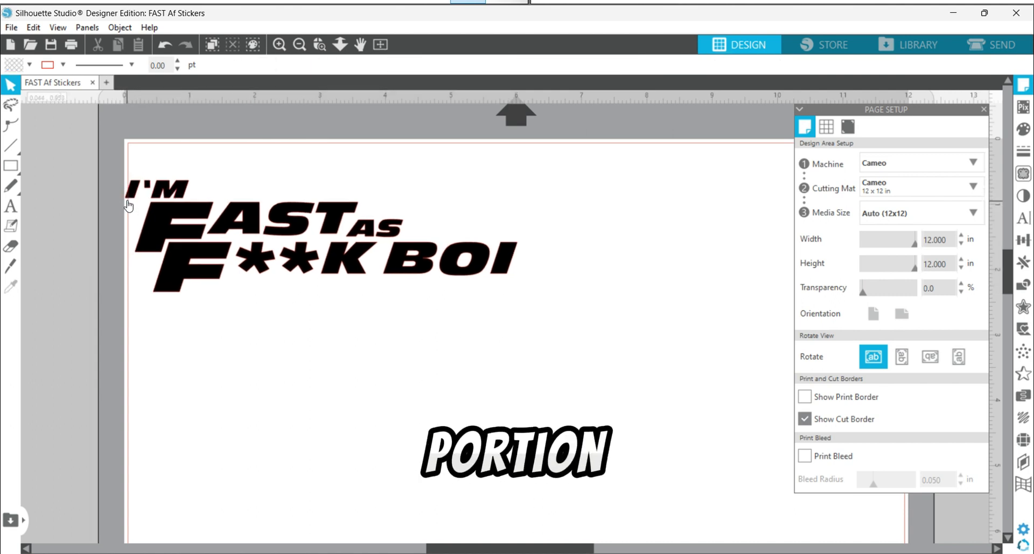
left_click_drag(126, 199, 202, 205)
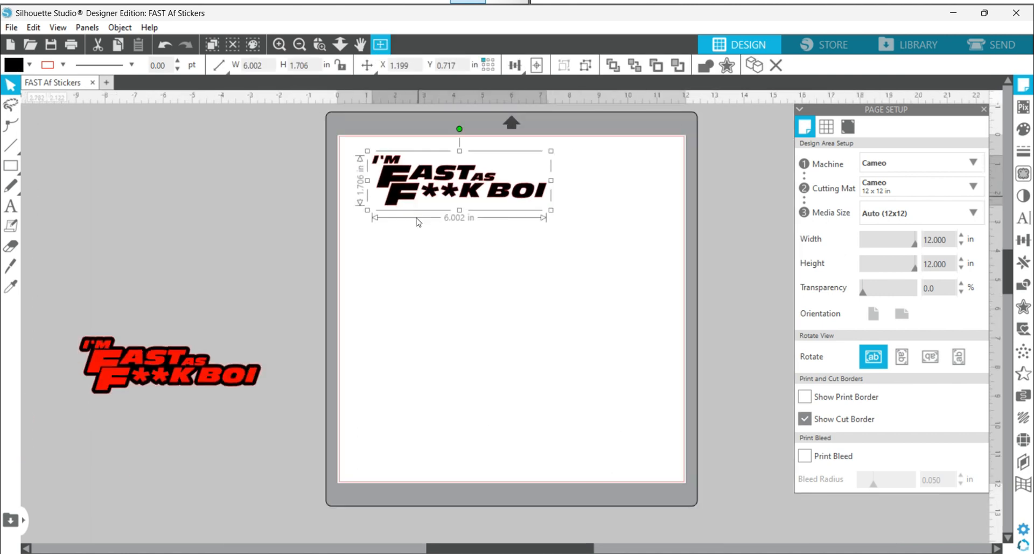
Step: Move the black lettering off the mat into the empty workspace above the layered red-and-black design
left_click(380, 44)
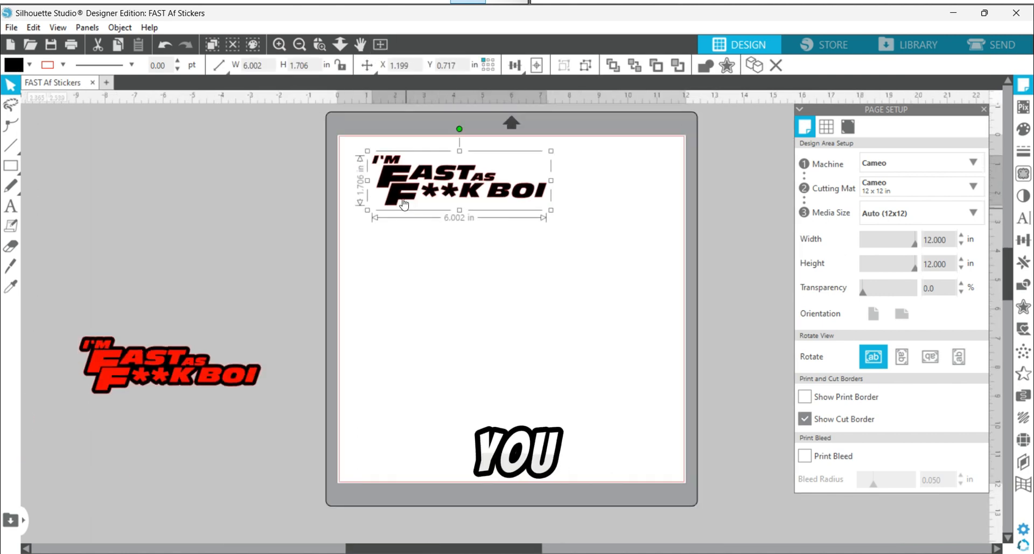
left_click_drag(413, 185, 391, 178)
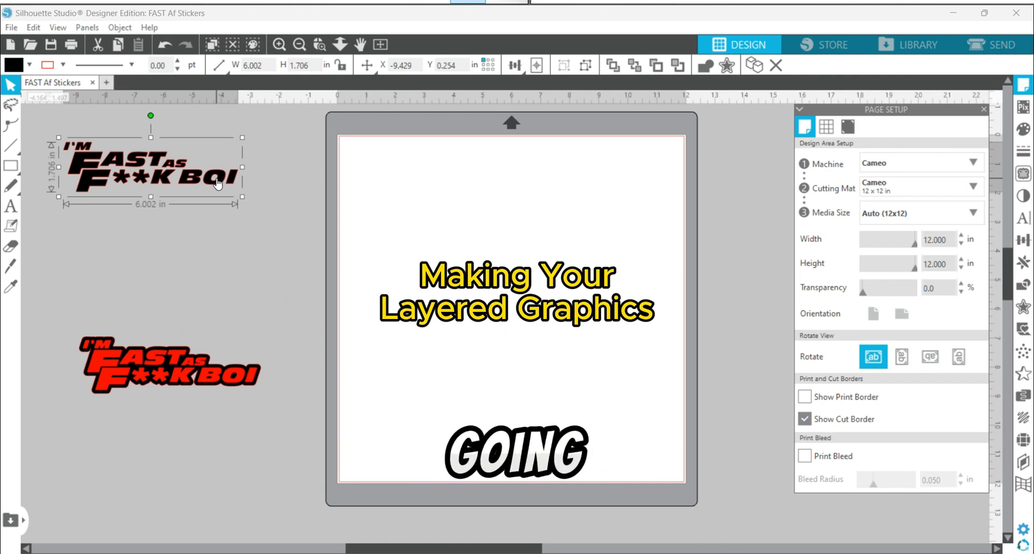
Step: Separate the red lettering from its black backing by placing it just below, and select the red lettering
left_click_drag(212, 380, 209, 459)
left_click(228, 330)
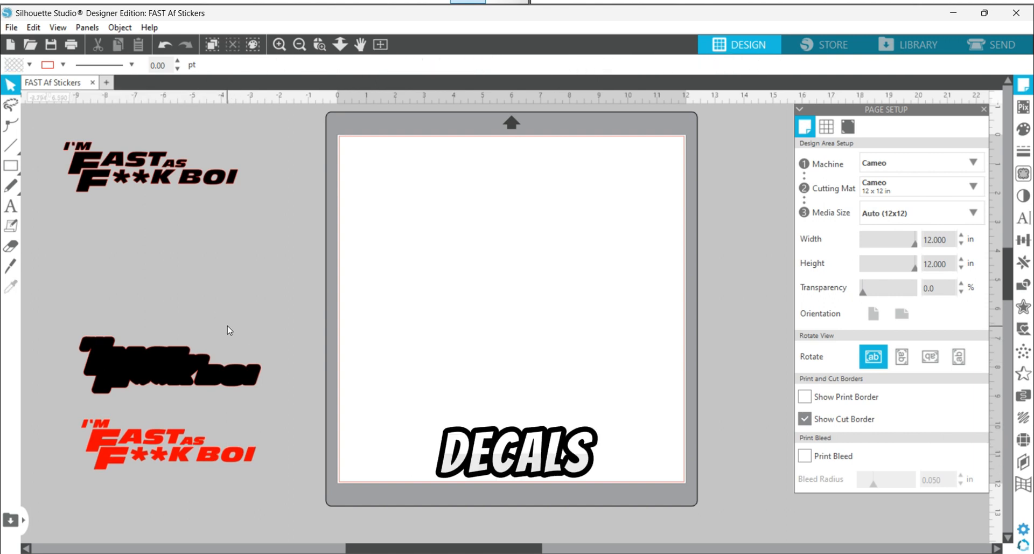
left_click(168, 443)
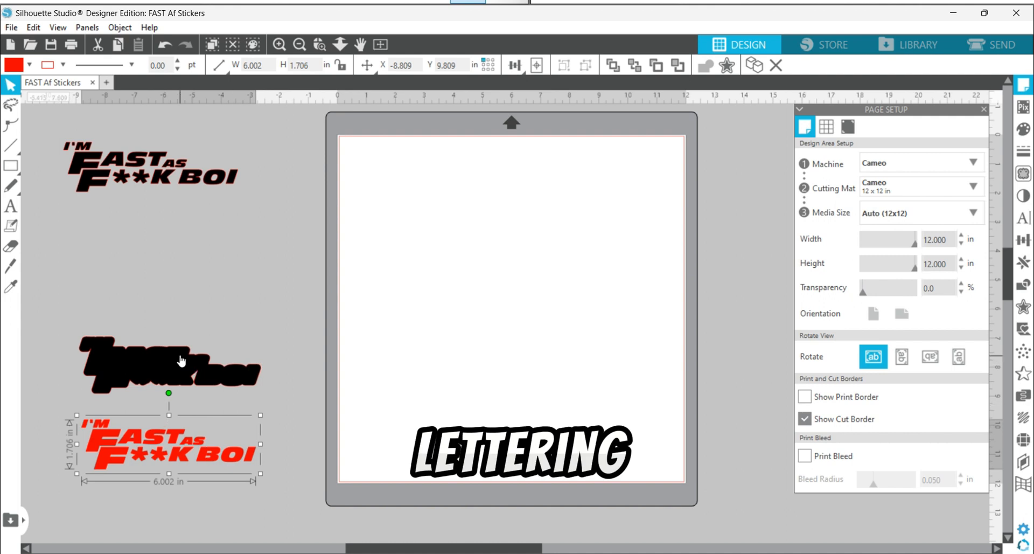
Step: Duplicate the black lettering directly below the original and move the copy onto the upper part of the mat
key("i")
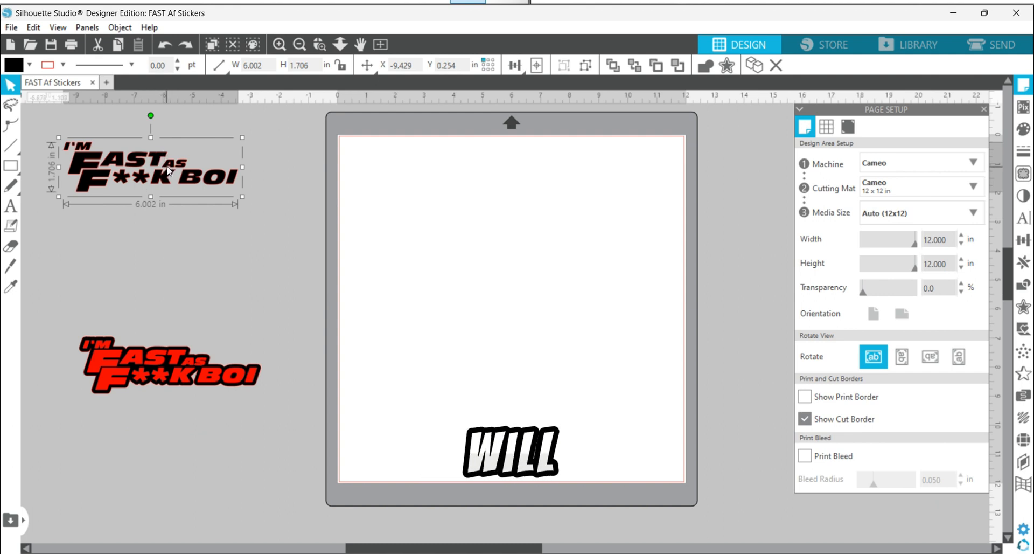
key("i")
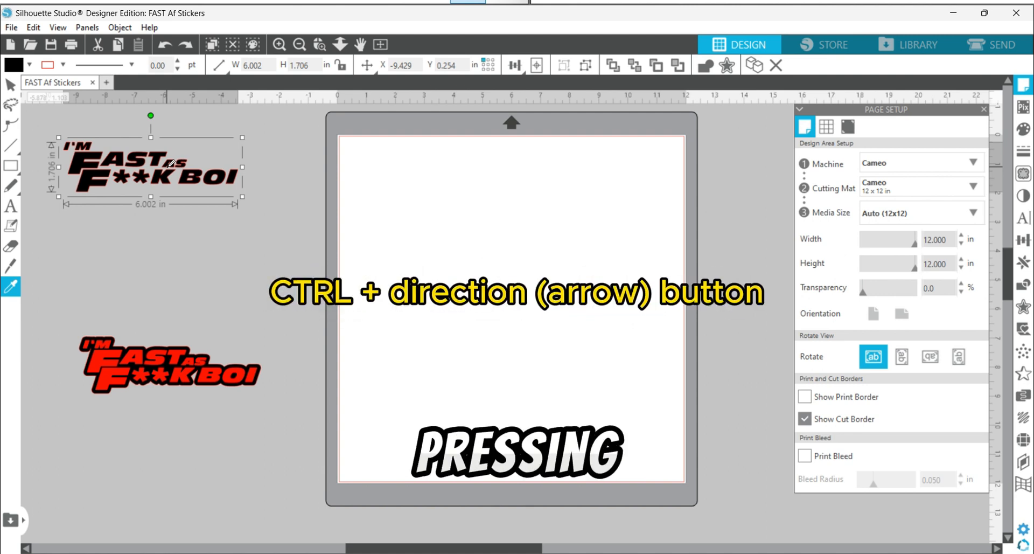
key("ctrl+Down")
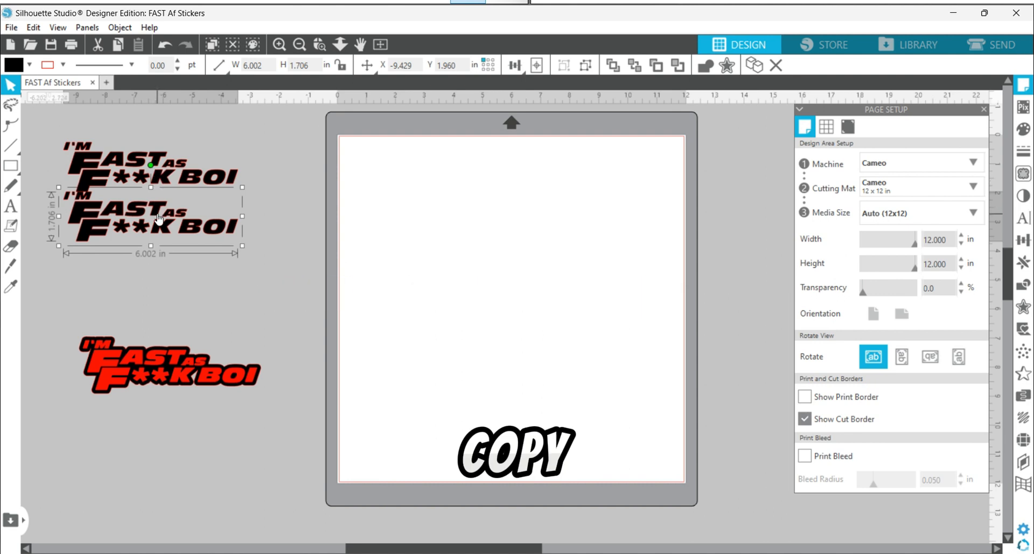
left_click_drag(162, 218, 437, 159)
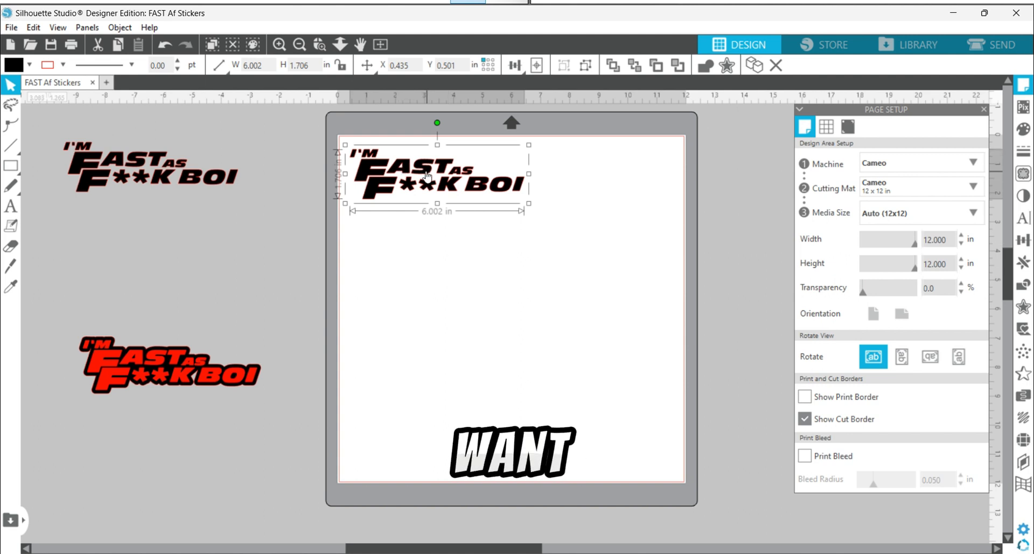
Step: Shift the lettering copy slightly on the mat and center it on the page
key("shift+Down")
left_click_drag(431, 181, 430, 177)
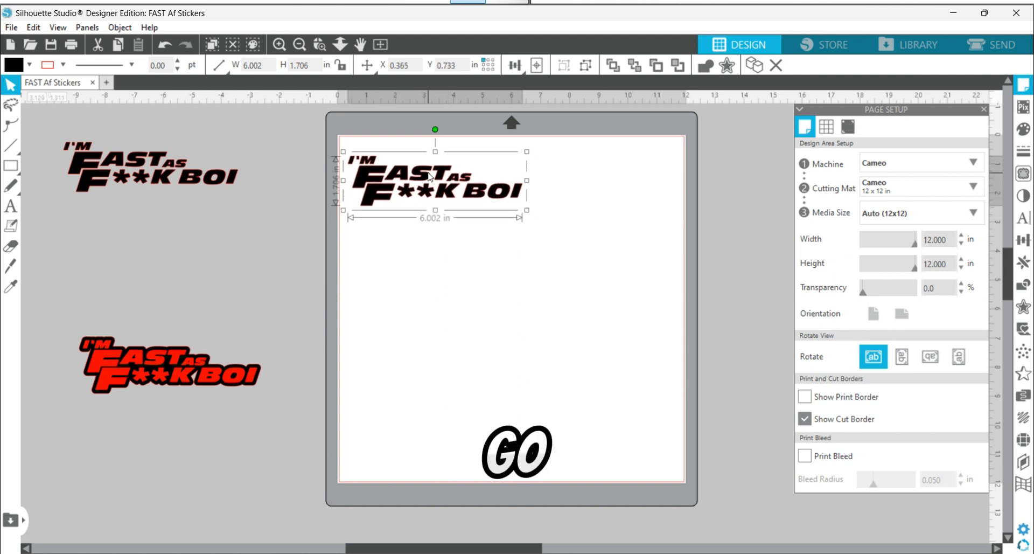
left_click(539, 65)
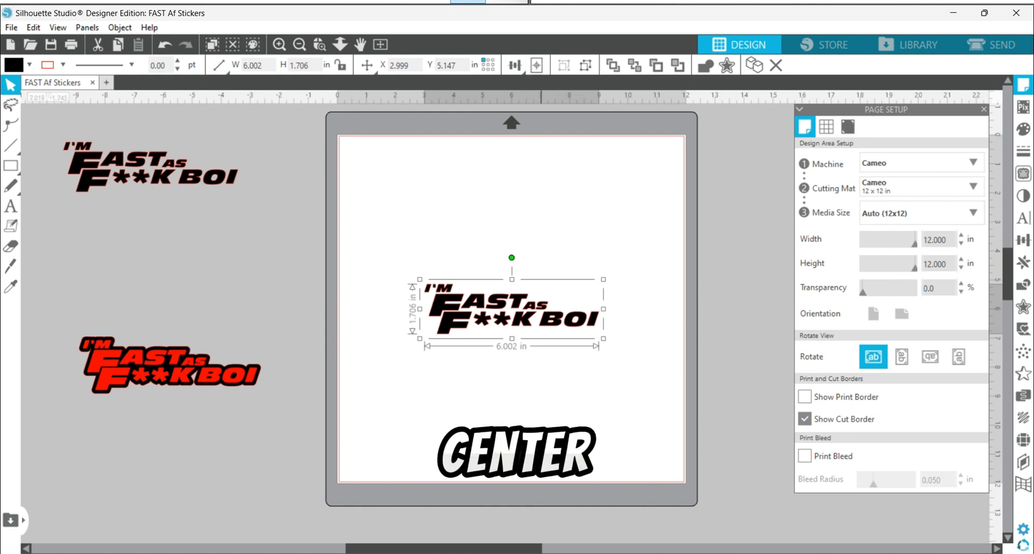
Step: Make the centered lettering a compound path and deselect it
right_click(537, 318)
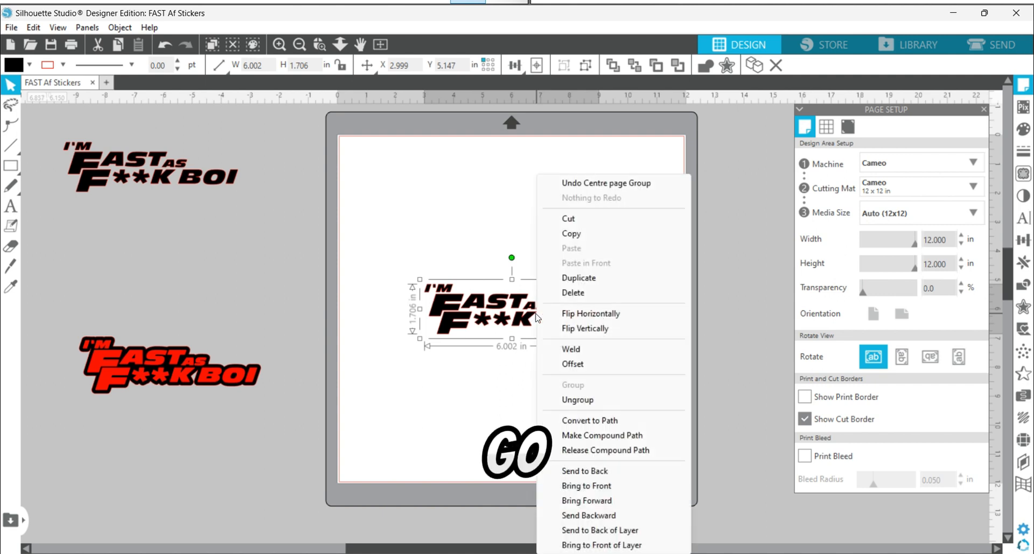
left_click(603, 436)
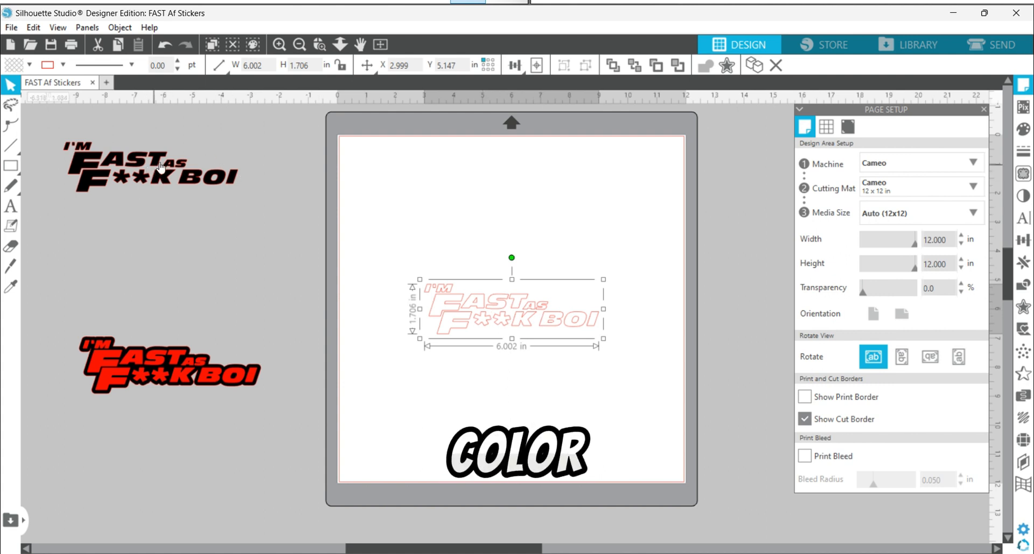
left_click(1024, 131)
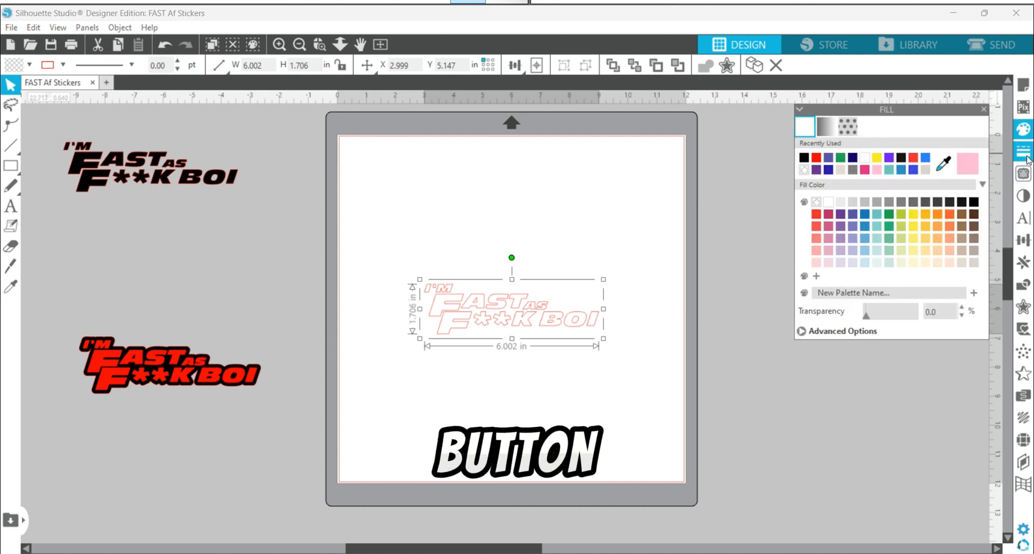
right_click(539, 323)
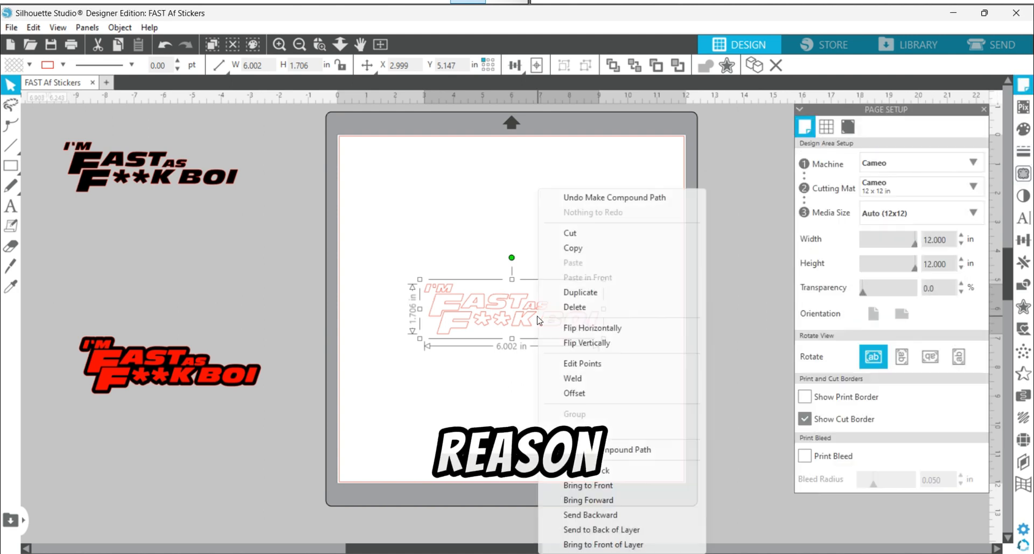
left_click(476, 419)
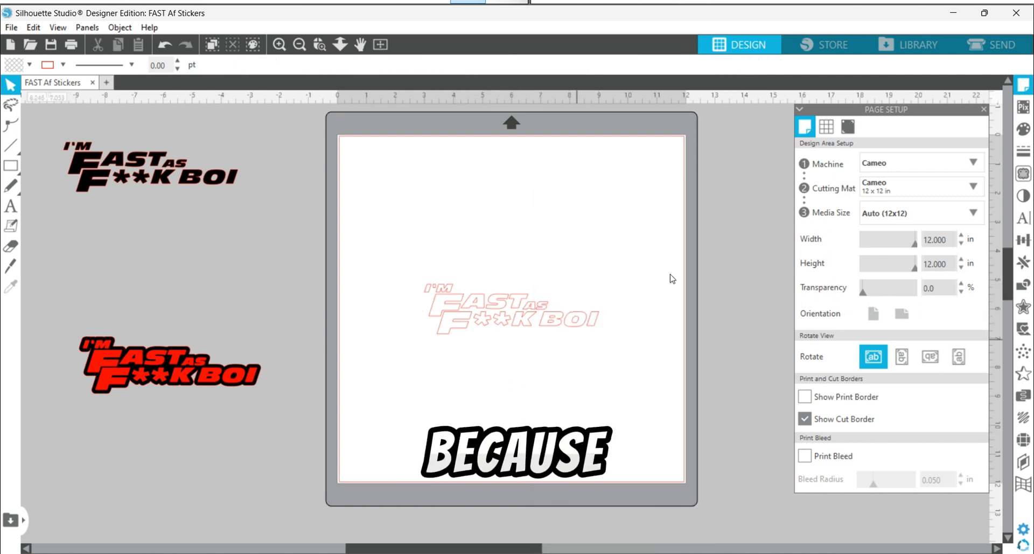
Step: Offset the centered lettering outward by 0.125 in with rounded corners, trying the internal and regular offset options
left_click(542, 326)
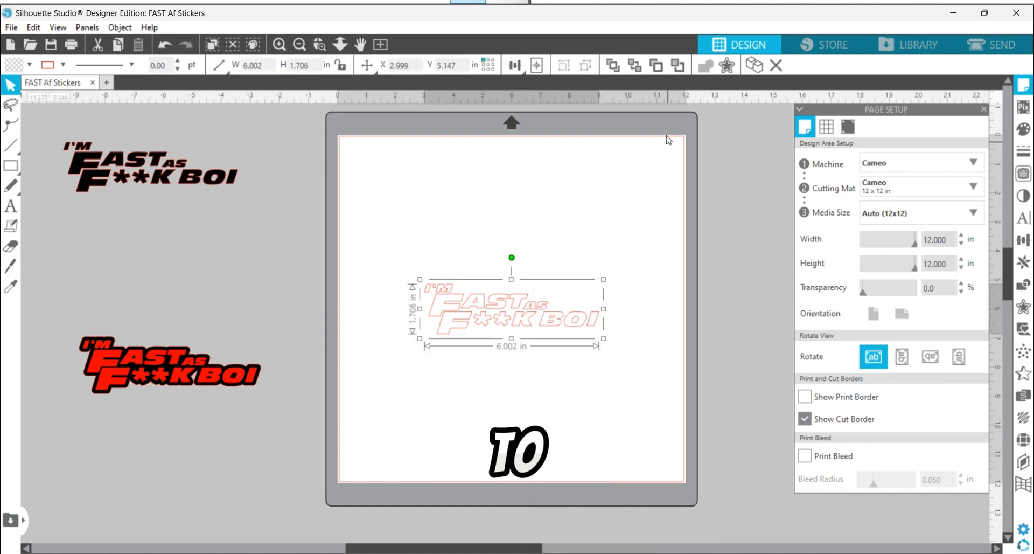
left_click(728, 66)
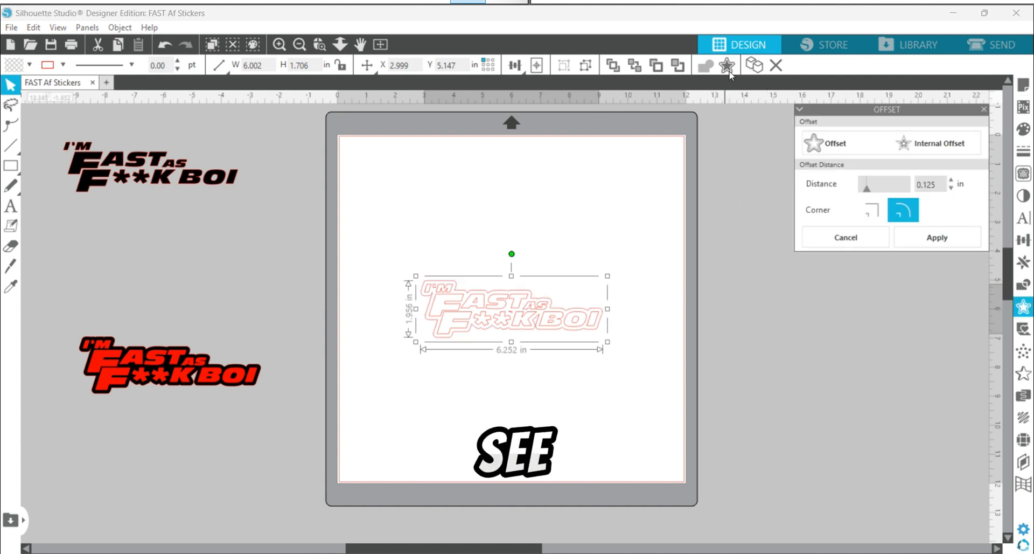
left_click(937, 143)
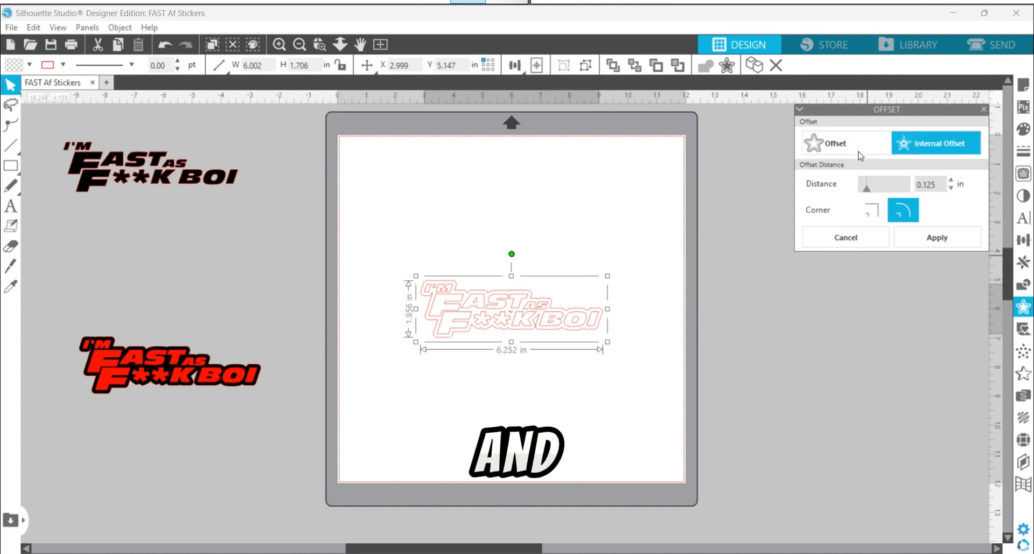
left_click(814, 146)
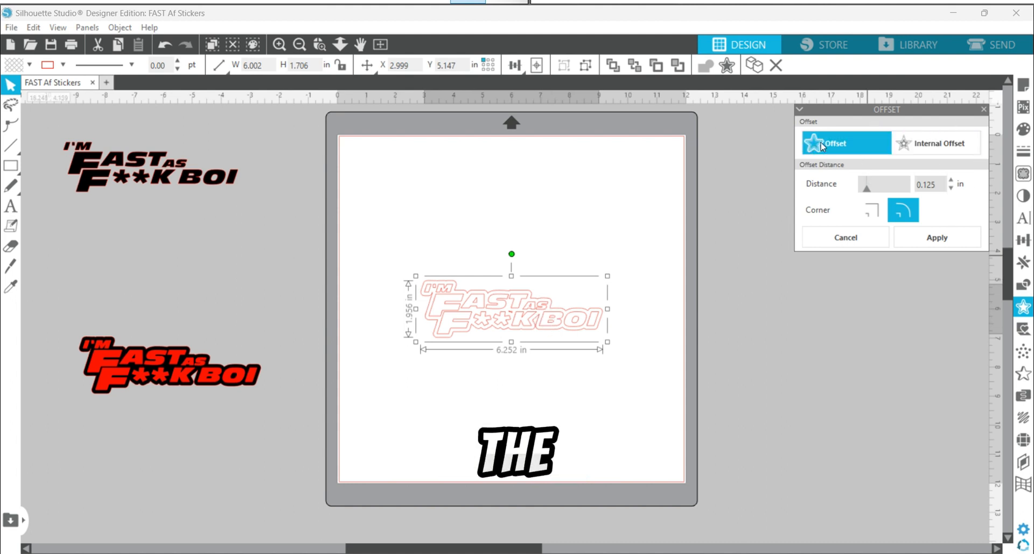
left_click(960, 151)
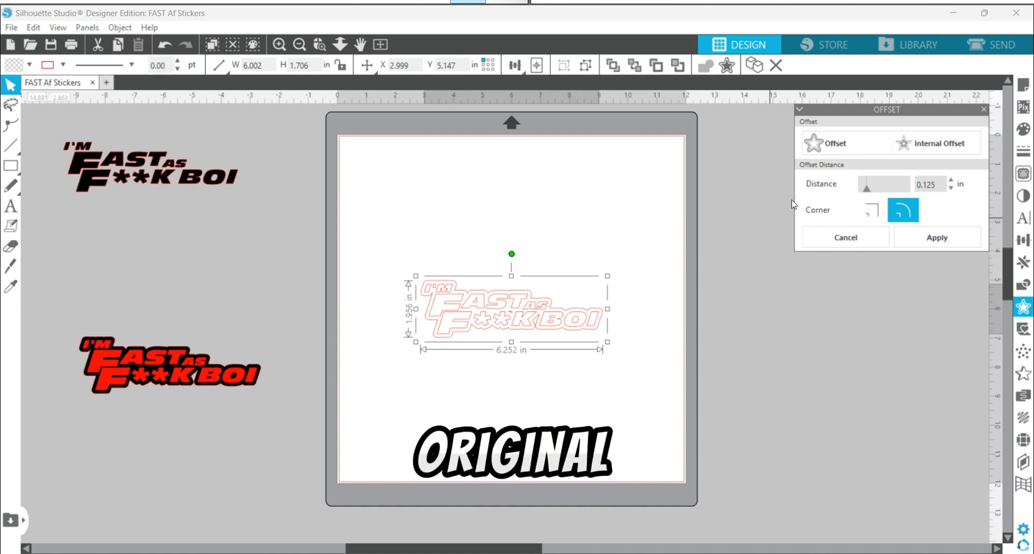
Step: Lower the offset distance to 0.065 in and raise it back to 0.125 in
left_click(951, 188)
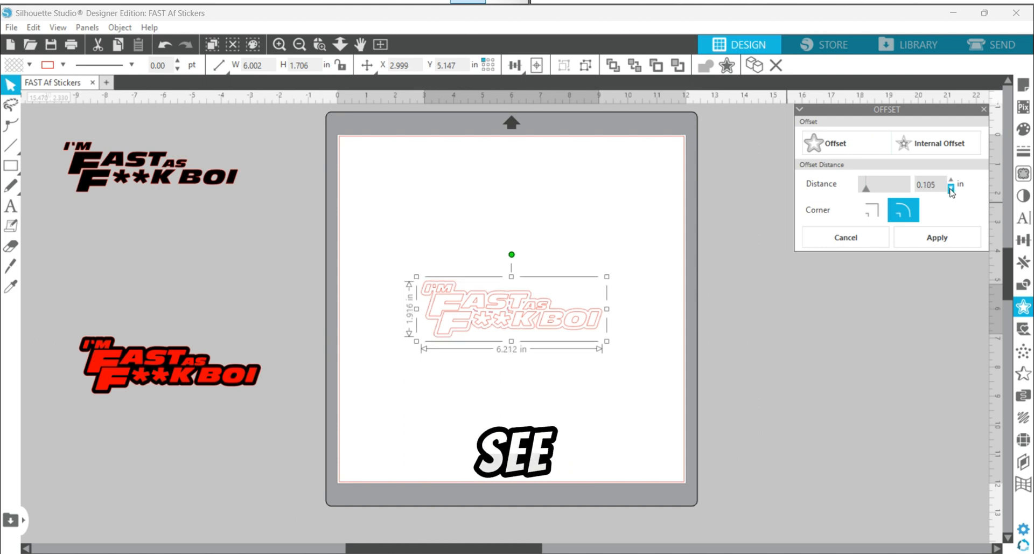
left_click(951, 189)
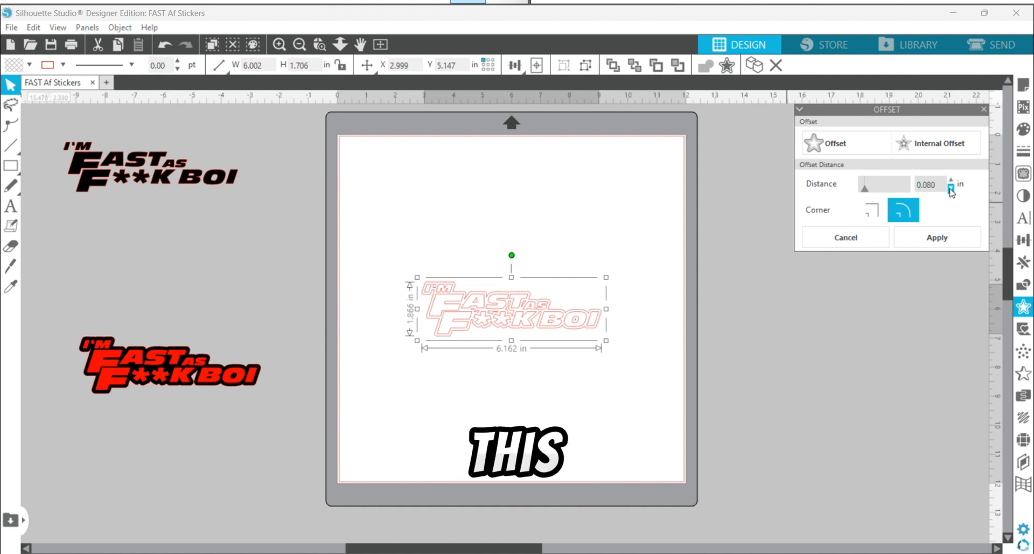
left_click(951, 188)
left_click(951, 188)
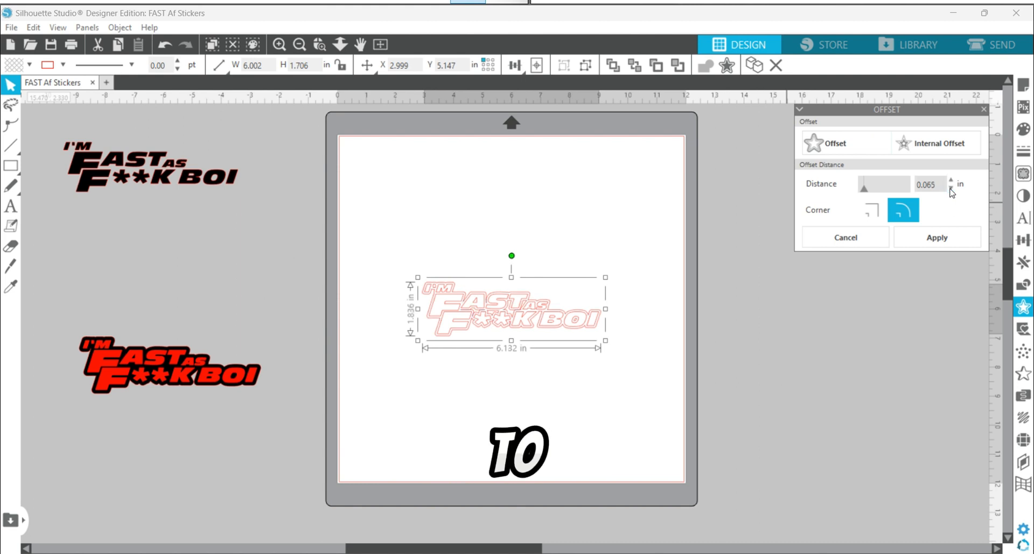
left_click(951, 182)
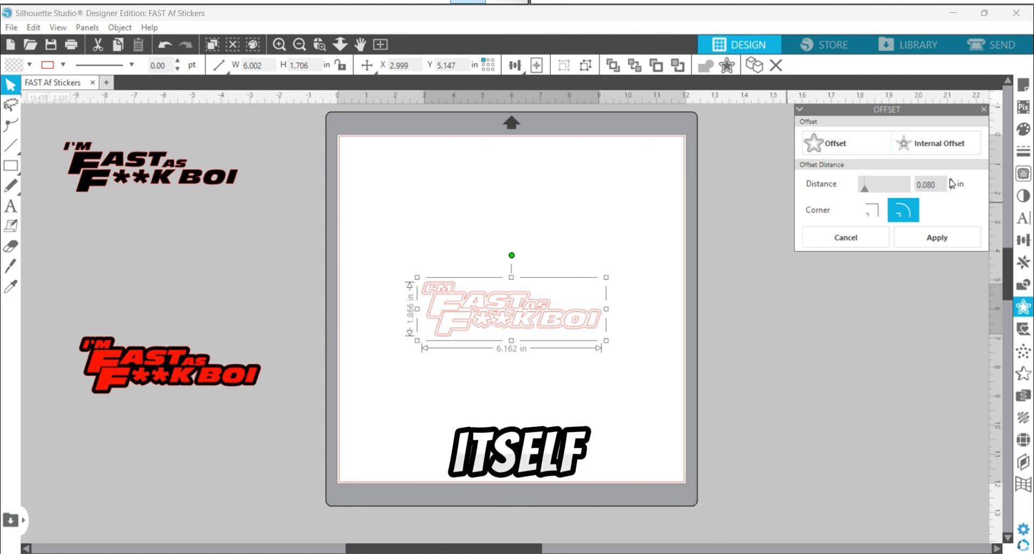
left_click(951, 181)
left_click(951, 181)
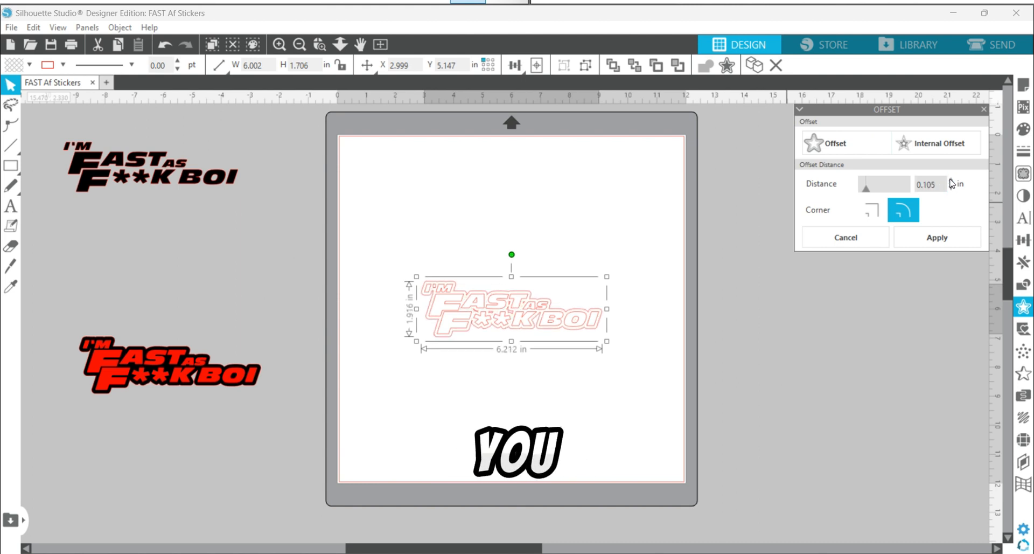
left_click(952, 181)
left_click(951, 182)
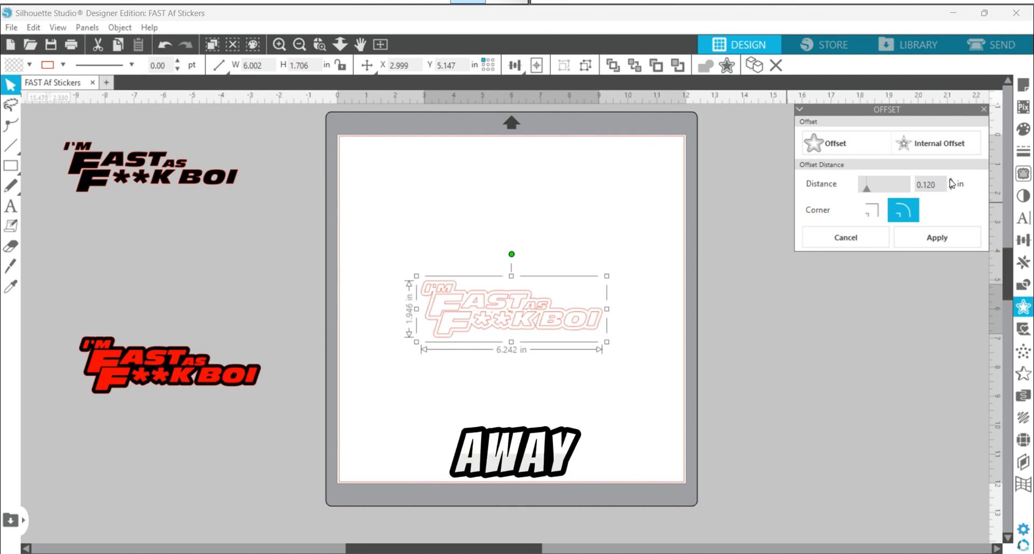
left_click(952, 181)
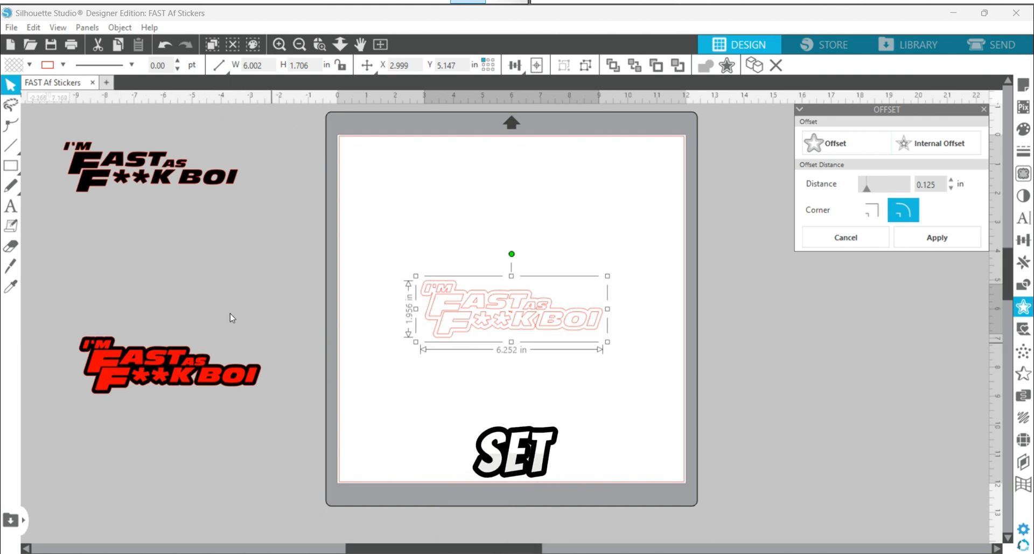
Step: Keep the offset outline and move the original lettering out of it, placing it just below on the mat
left_click(575, 401)
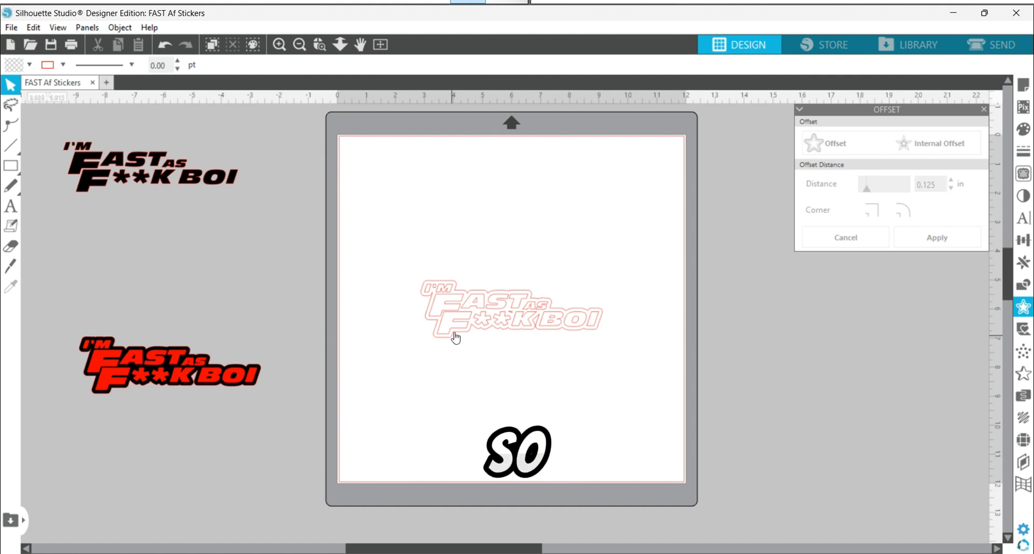
left_click_drag(529, 322, 526, 399)
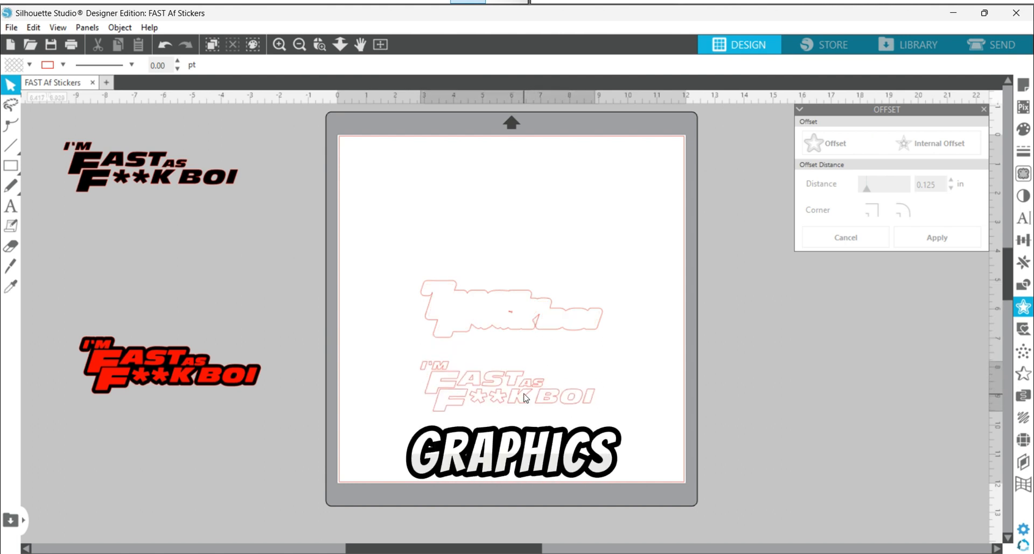
left_click(524, 394)
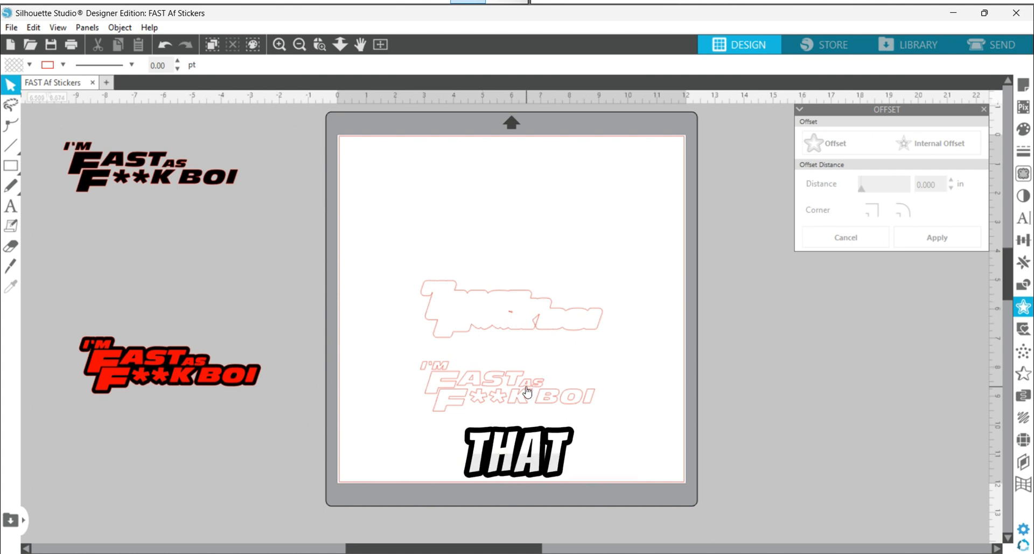
mouse_move(526, 388)
left_mouse_down()
mouse_move(526, 351)
mouse_move(526, 403)
left_mouse_up()
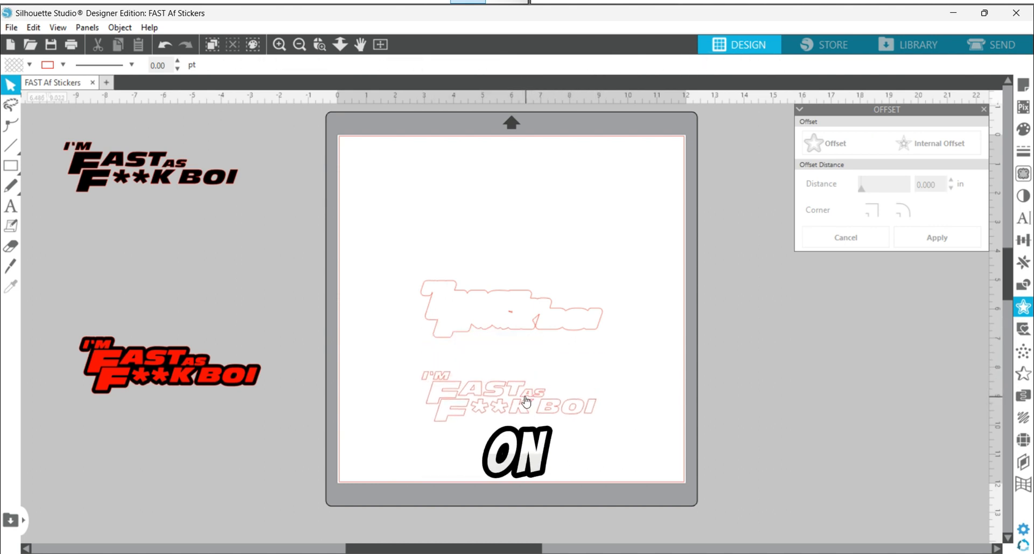
Step: Release the offset outline's compound path and delete the tiny leftover shape inside it
left_click(512, 316)
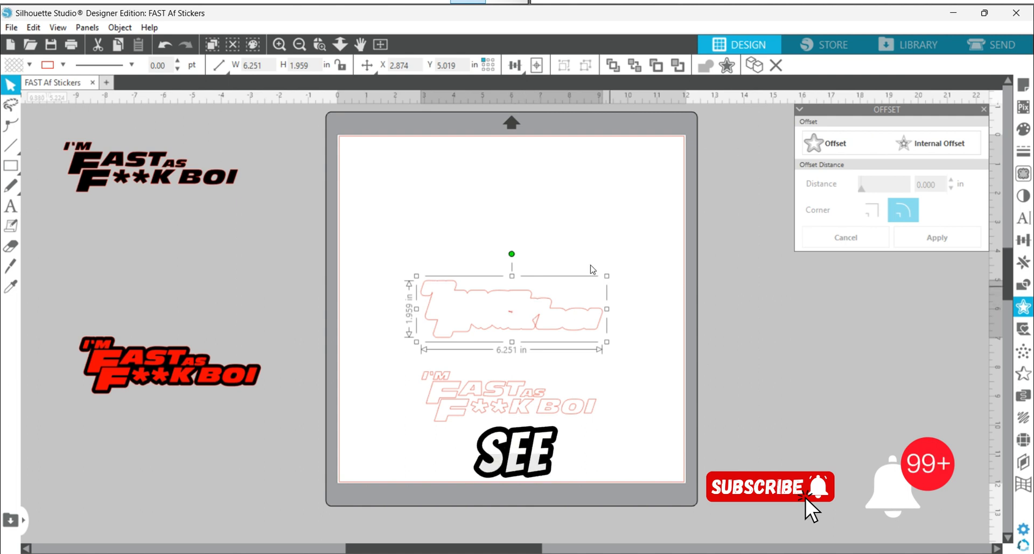
right_click(524, 309)
left_click(571, 449)
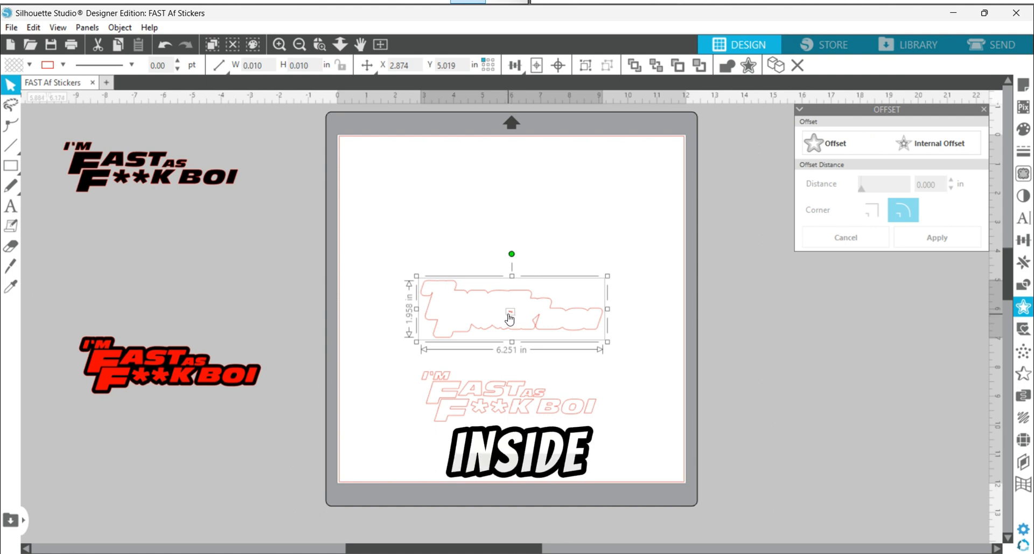
left_click(572, 218)
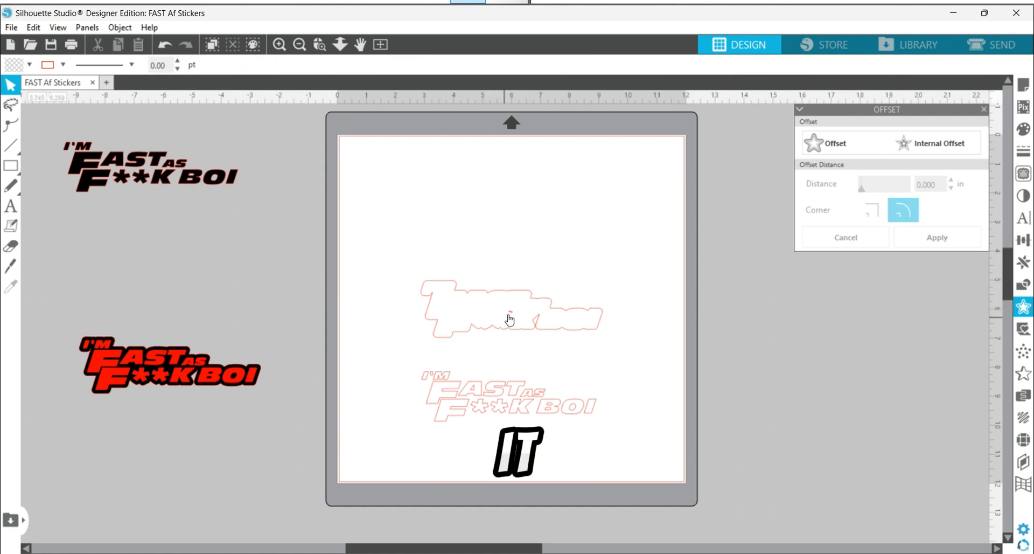
left_click(513, 316)
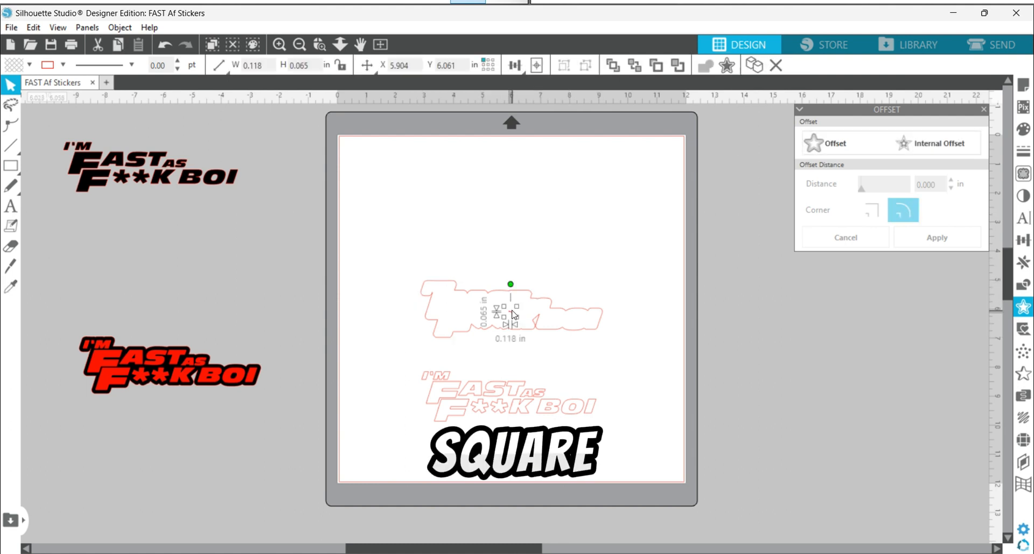
key("Delete")
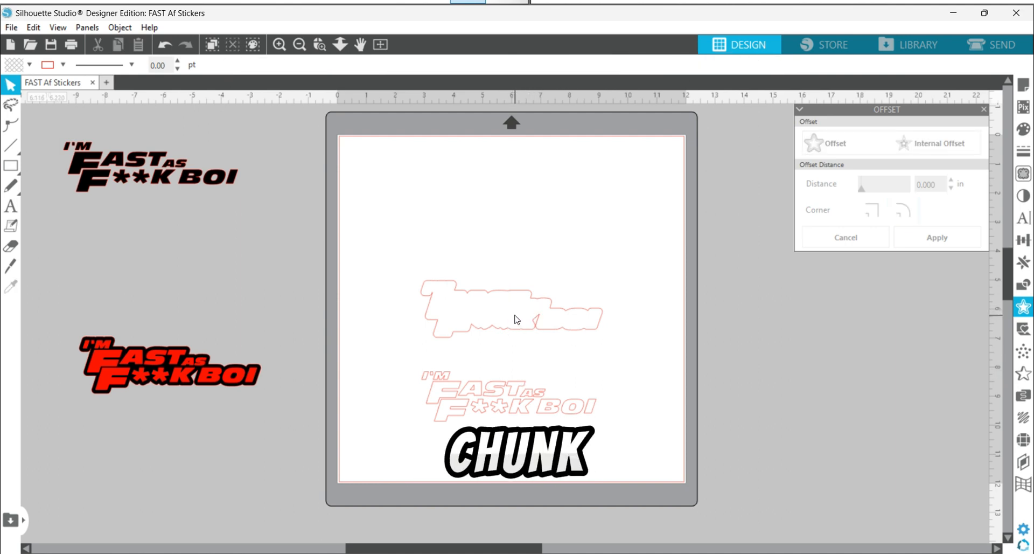
Step: Select the offset outline and the lettering below it together, center them on the page, and deselect them
left_click(504, 404)
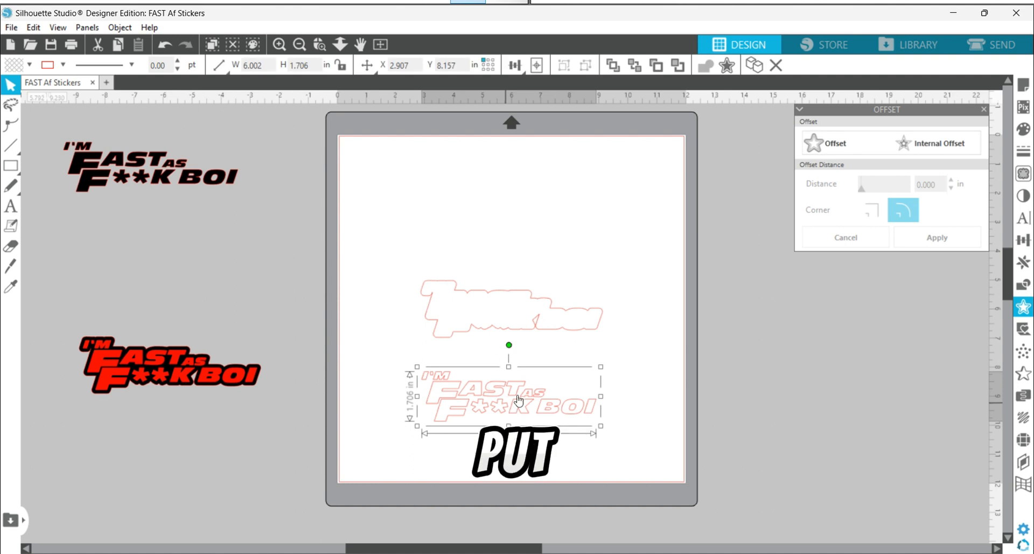
left_click_drag(499, 246, 523, 426)
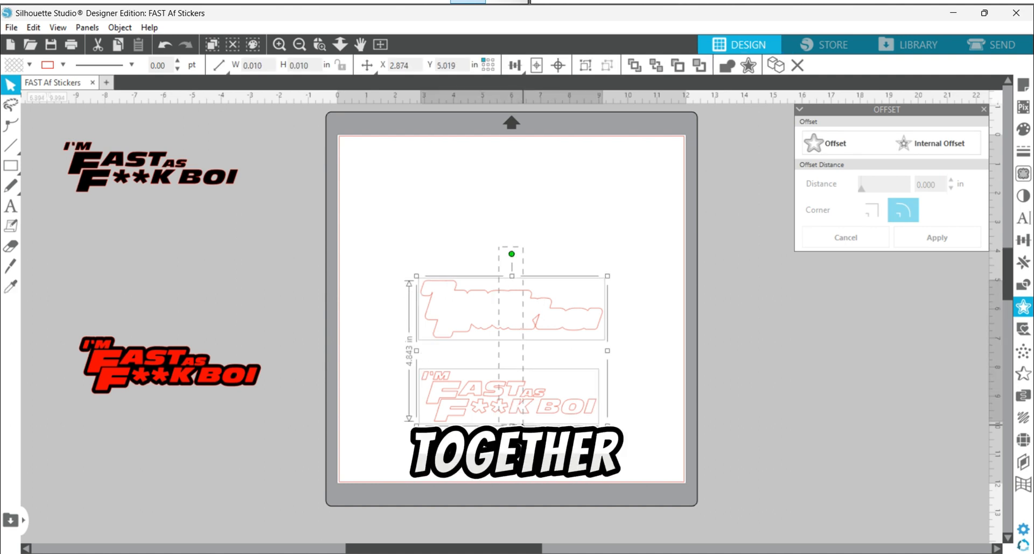
left_click(537, 65)
left_click(580, 387)
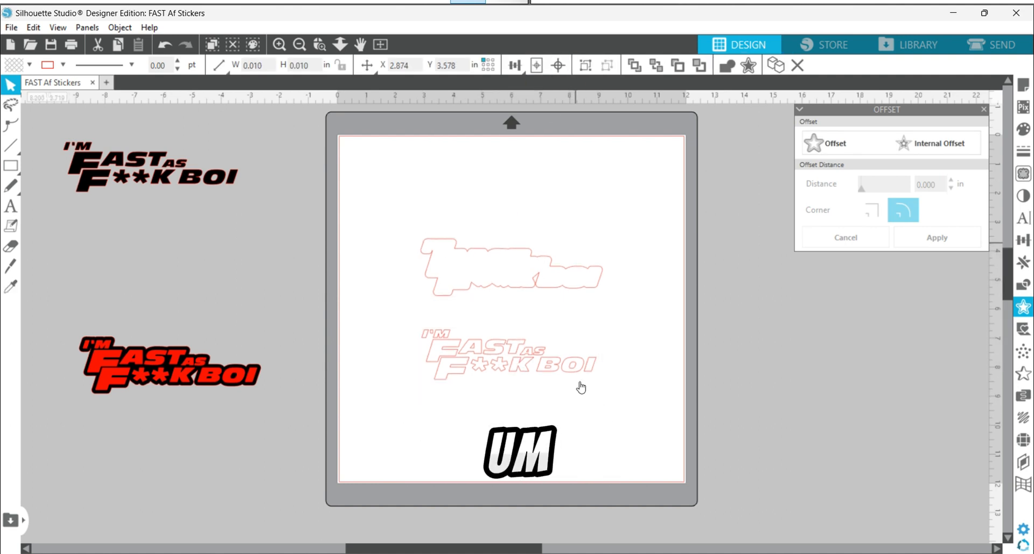
Step: Center the lettering and the offset outline over each other on the page and group them
left_click(539, 365)
left_click(538, 66)
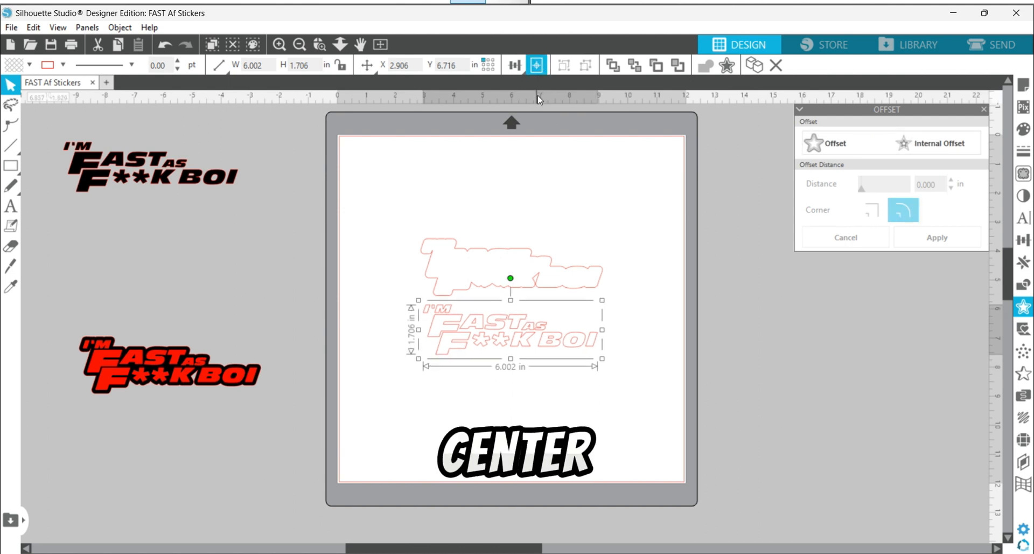
left_click_drag(589, 252, 589, 295)
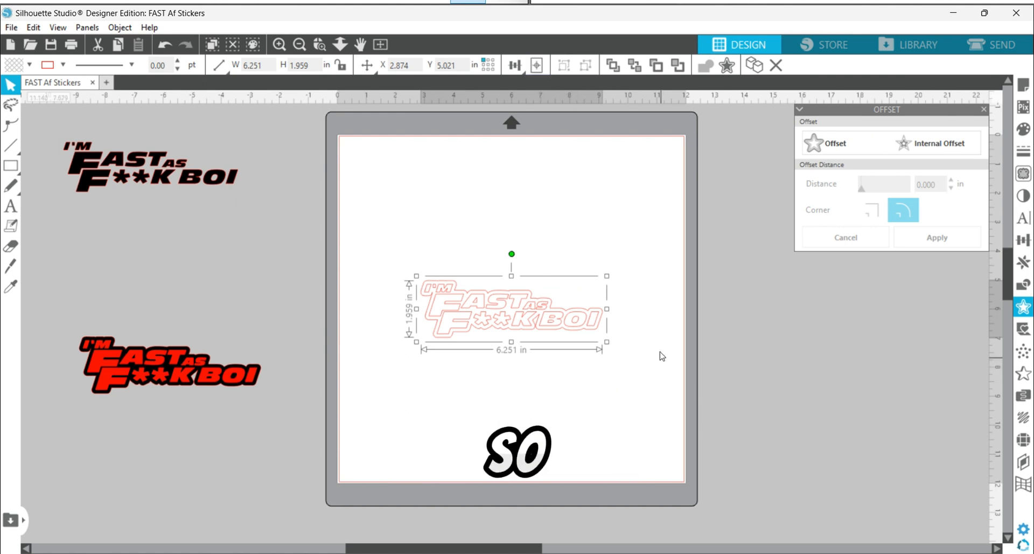
left_click_drag(657, 367, 397, 264)
left_click(585, 66)
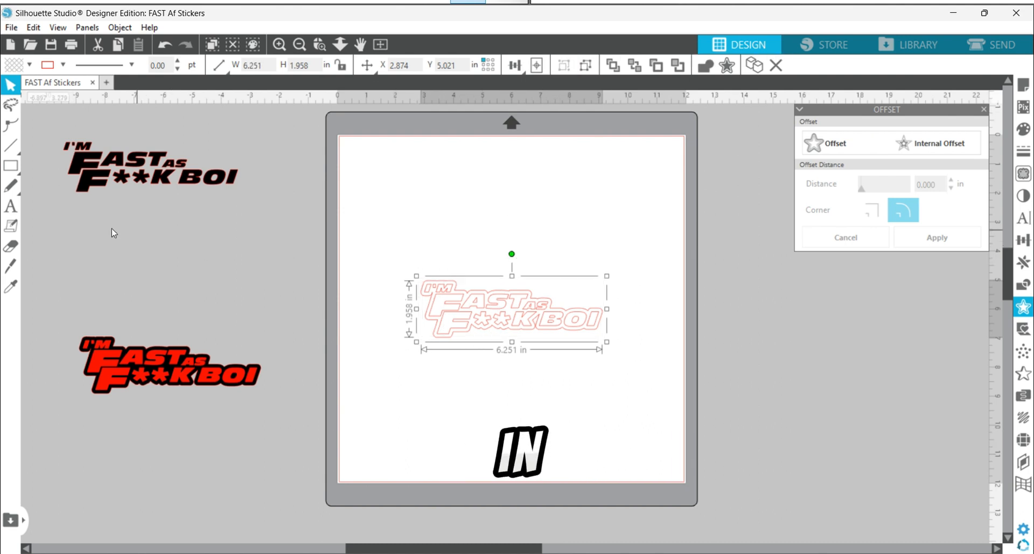
Step: Draw two small rectangles side by side above the lettering, the right one about 1.78 by 0.42 in
left_click(16, 167)
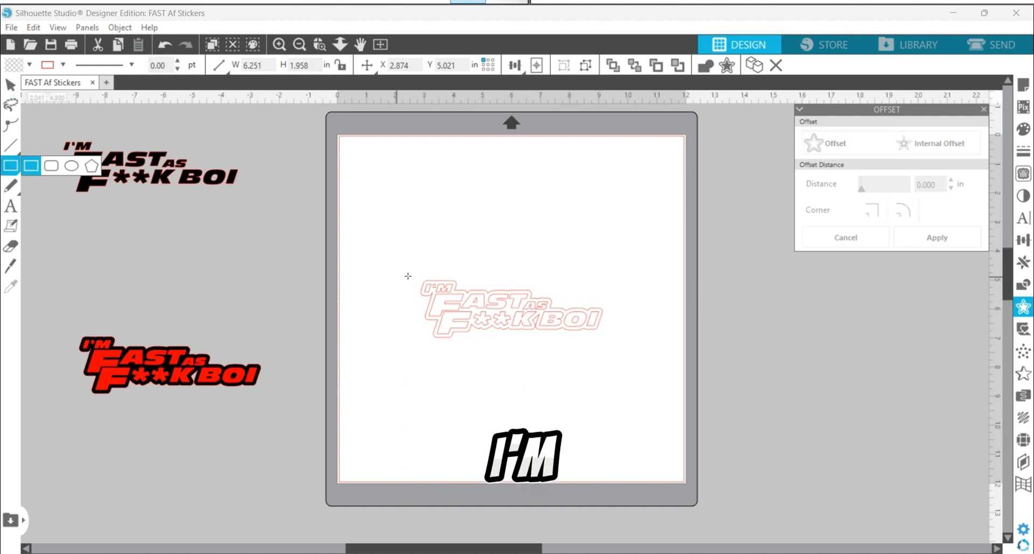
left_click_drag(425, 260, 483, 270)
left_click_drag(546, 259, 596, 270)
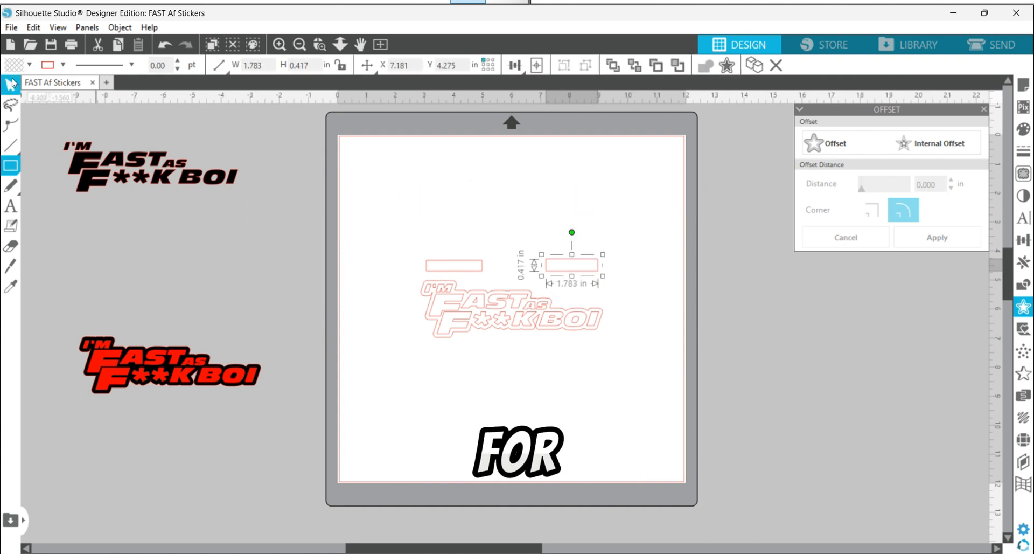
mouse_move(11, 166)
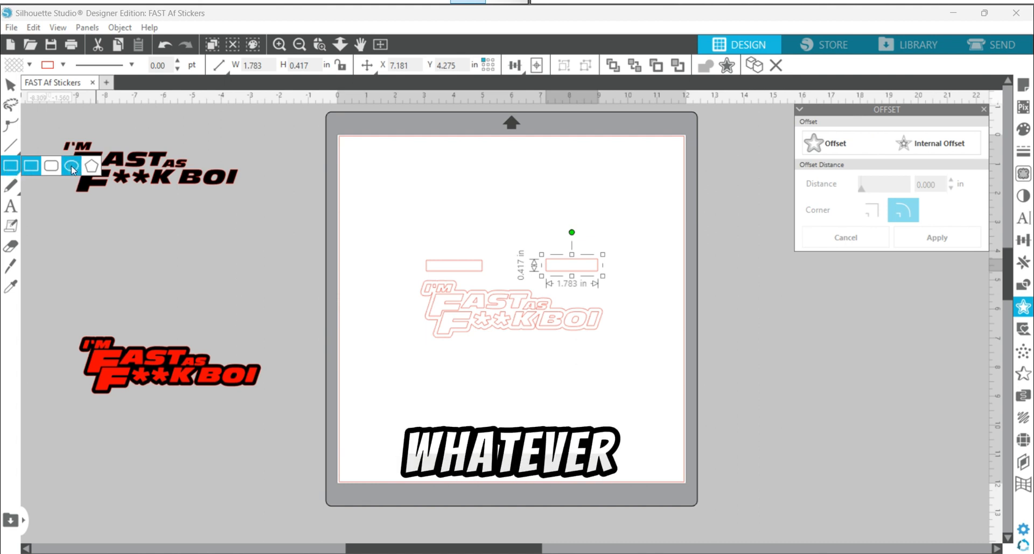
left_click(11, 85)
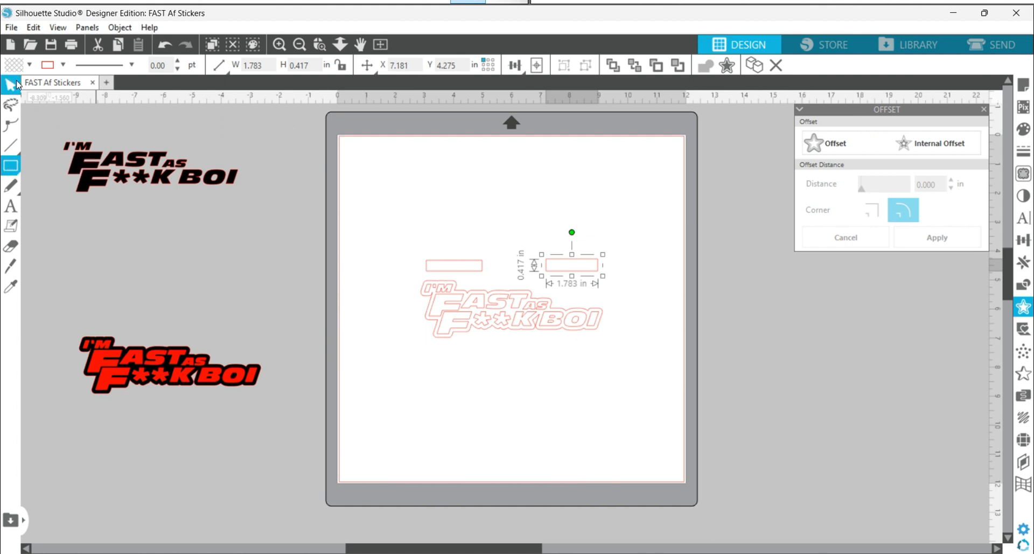
Step: Align the vertical centers of the two rectangles above the lettering and deselect them
left_click_drag(410, 233, 602, 274)
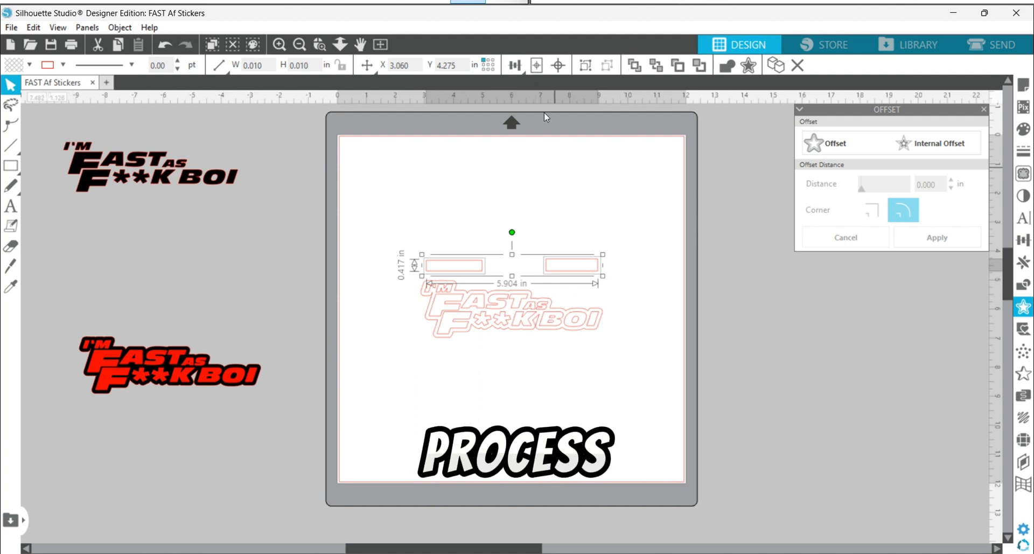
mouse_move(519, 68)
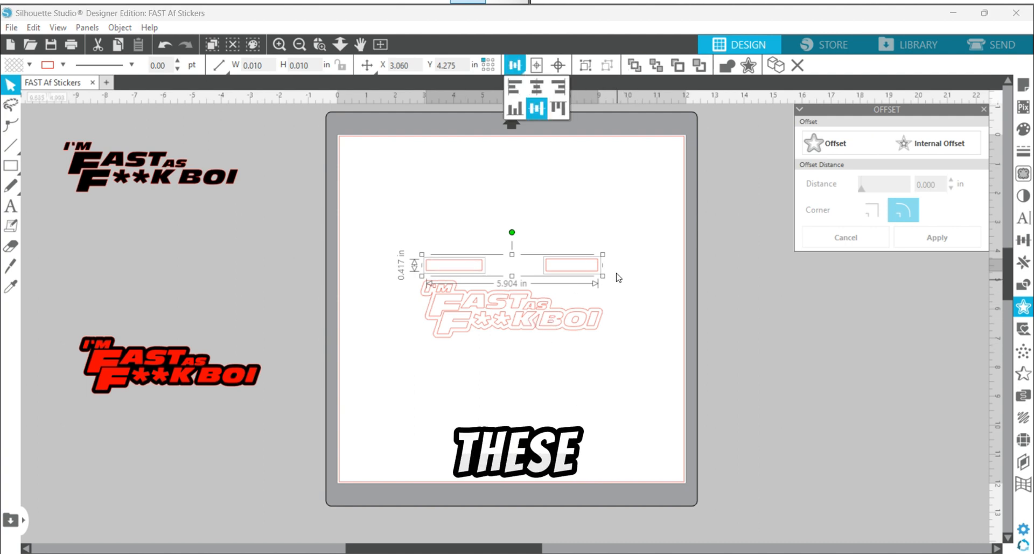
left_click(479, 245)
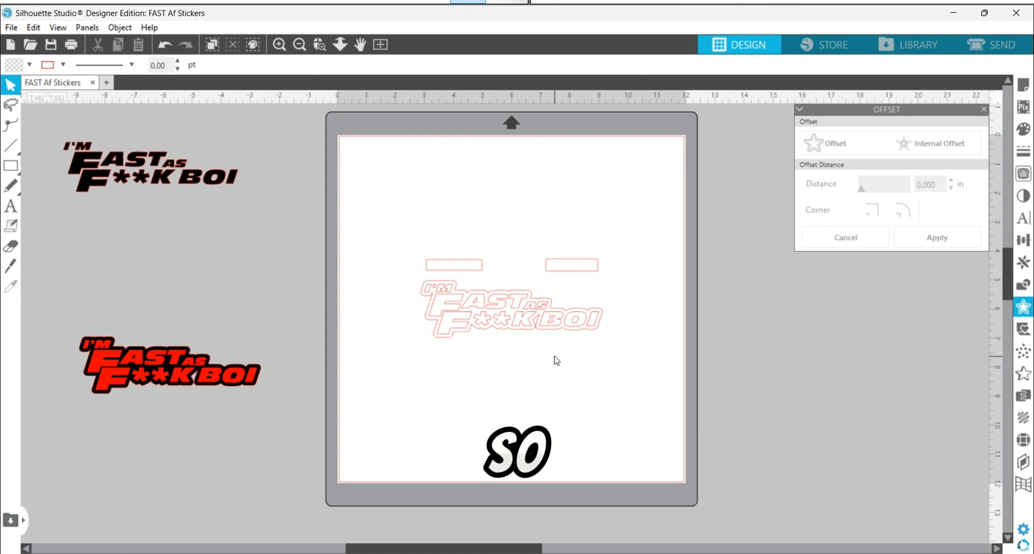
Step: Ungroup the lettering from its offset outline and deselect both
right_click(500, 316)
left_click(531, 397)
left_click(649, 379)
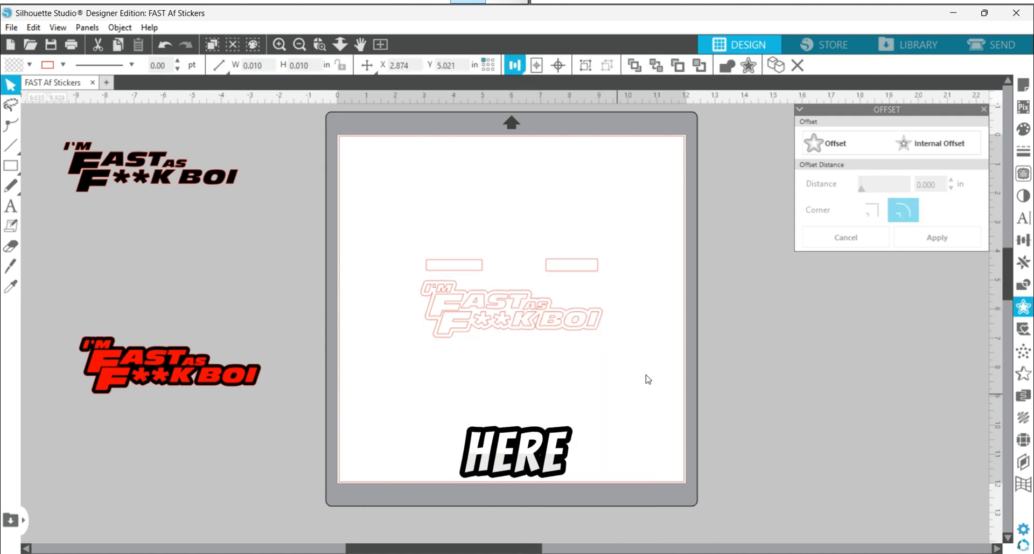
Step: Try moving the lettering straight down out of the offset outline twice, undoing the move each time
left_click_drag(570, 330, 567, 401)
left_click(569, 408)
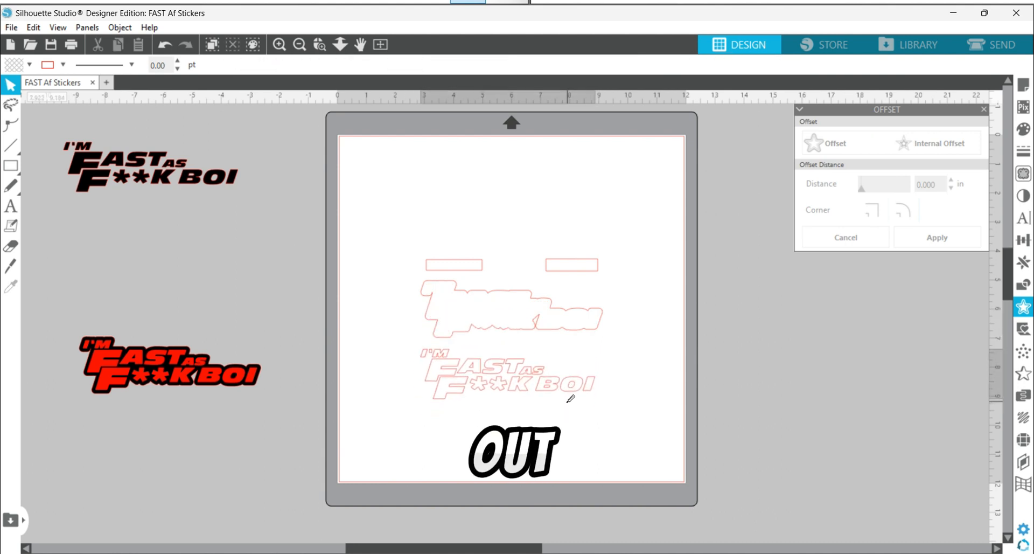
key("ctrl+z")
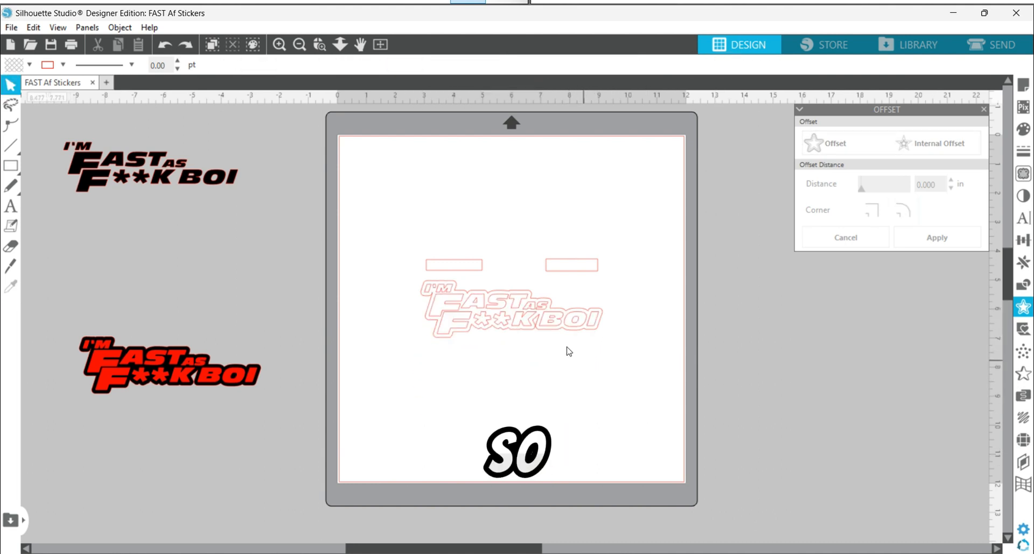
left_click_drag(566, 325, 565, 432)
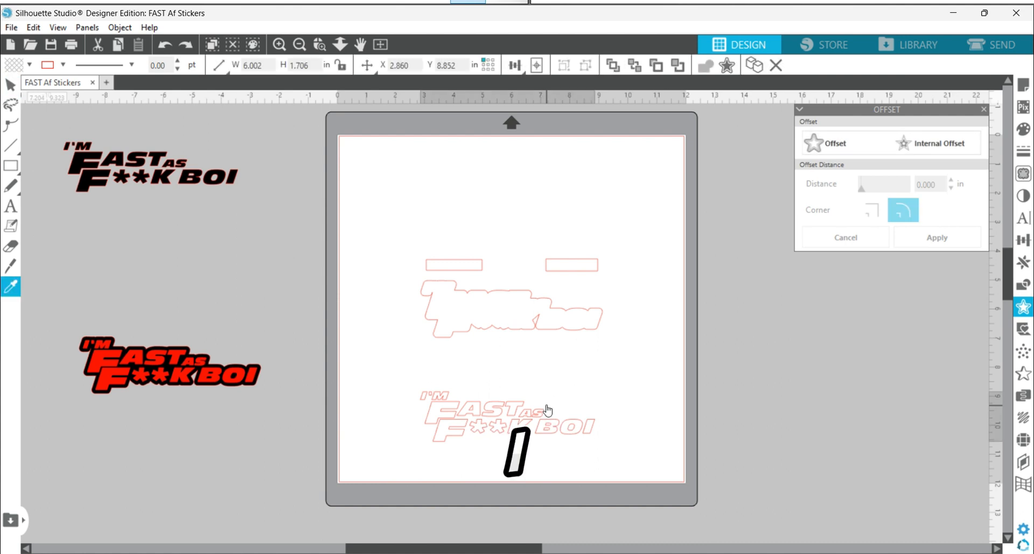
key("ctrl+z")
key("ctrl+z")
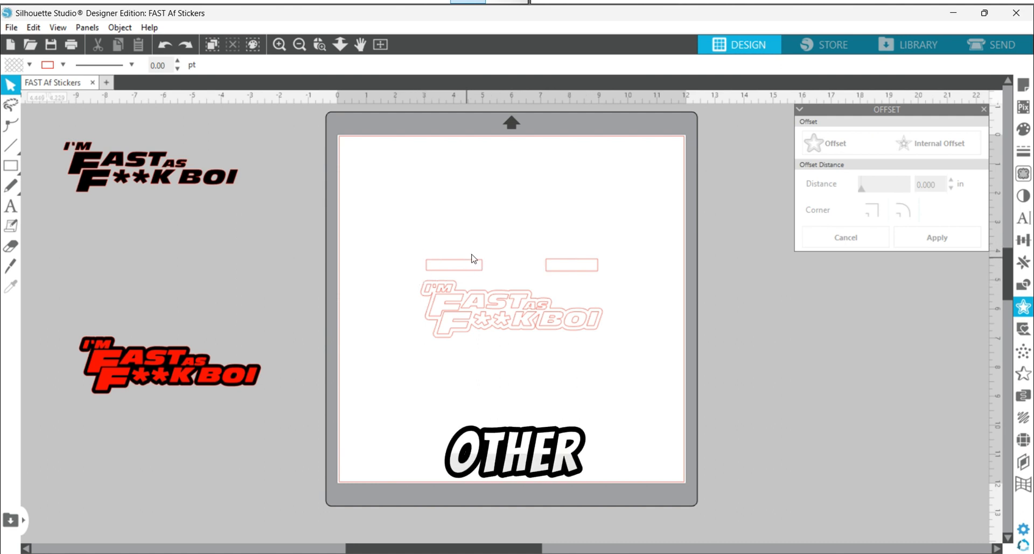
Step: Group the two rectangles above the lettering and undo a trial move of the group
left_click(590, 272)
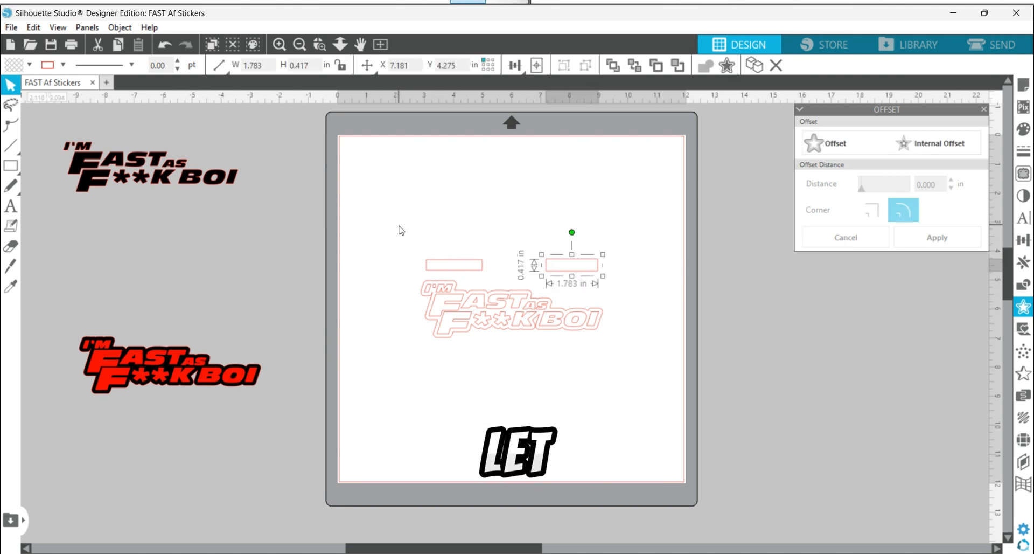
left_click_drag(400, 227, 608, 269)
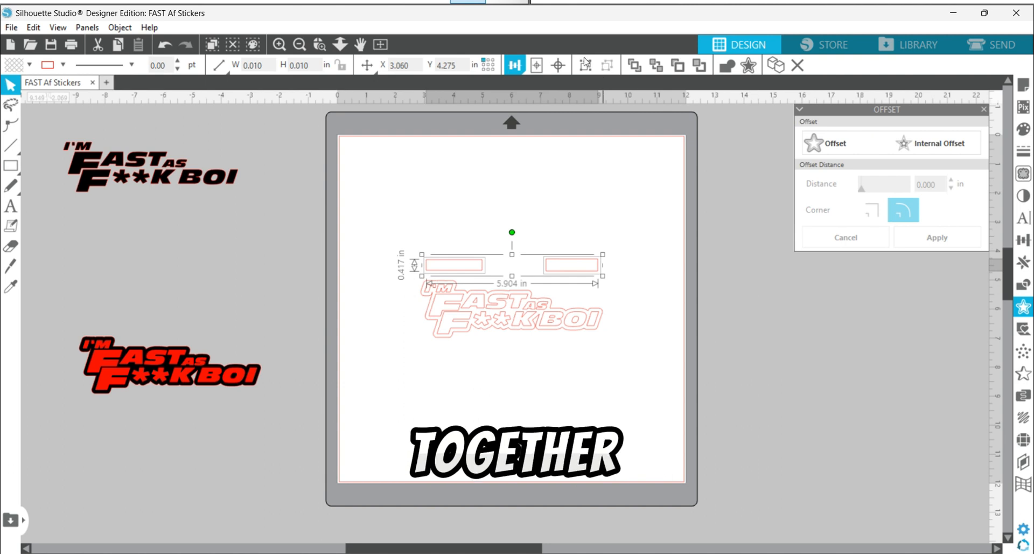
left_click(587, 227)
left_click_drag(582, 260, 584, 236)
key("ctrl+z")
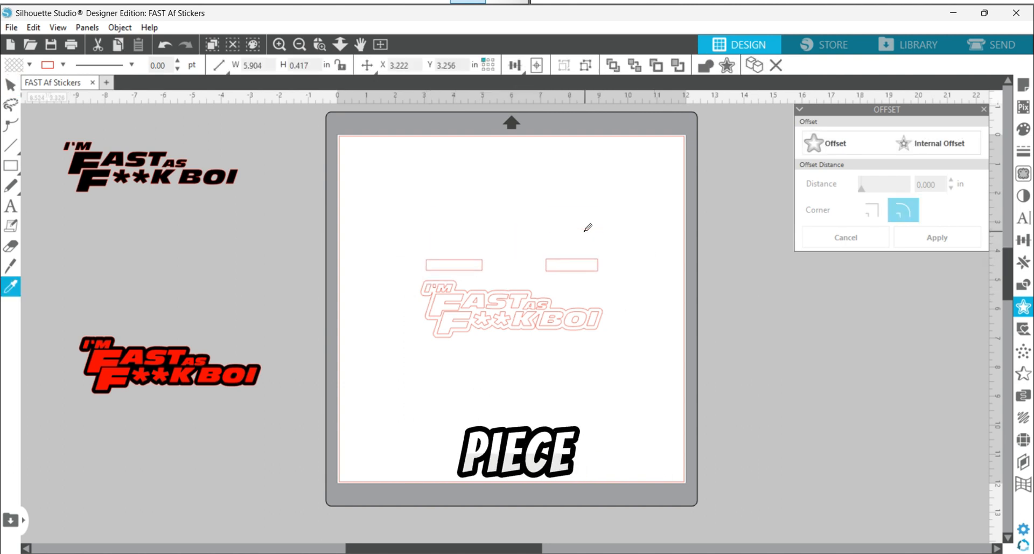
Step: Duplicate the rectangles and the lettering together below the originals, clear of the offset outline, and group the copies
left_click(561, 275)
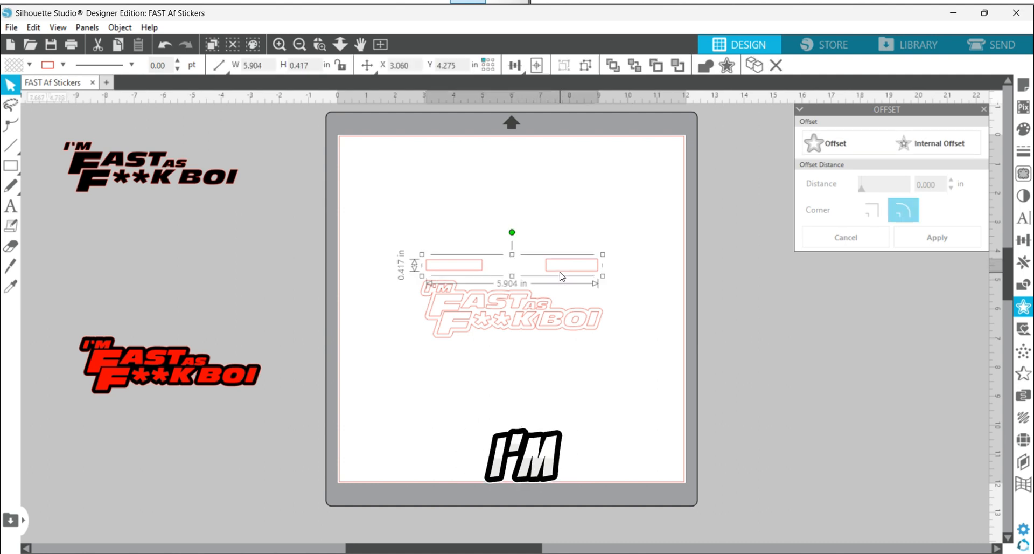
left_click(585, 323, "shift")
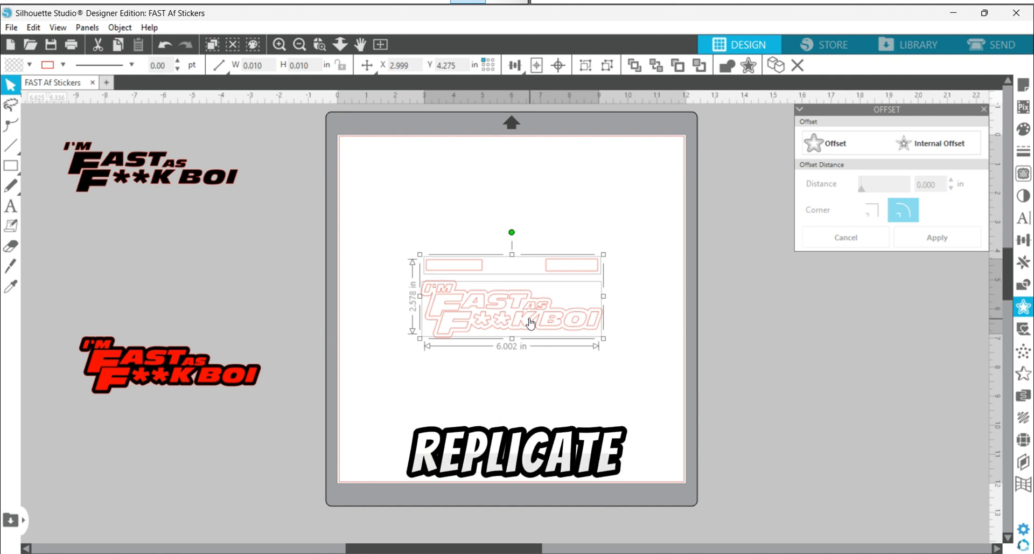
key("Down")
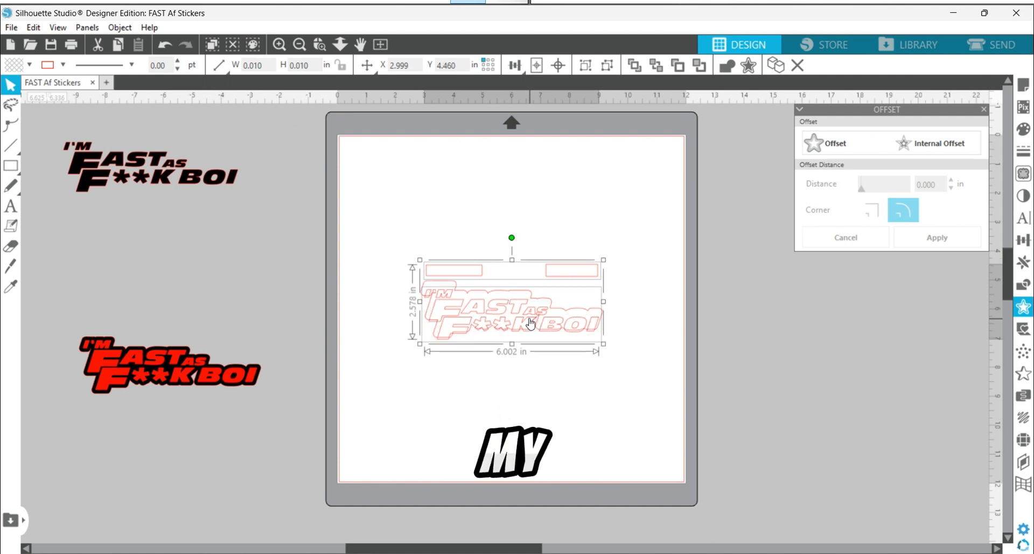
key("i")
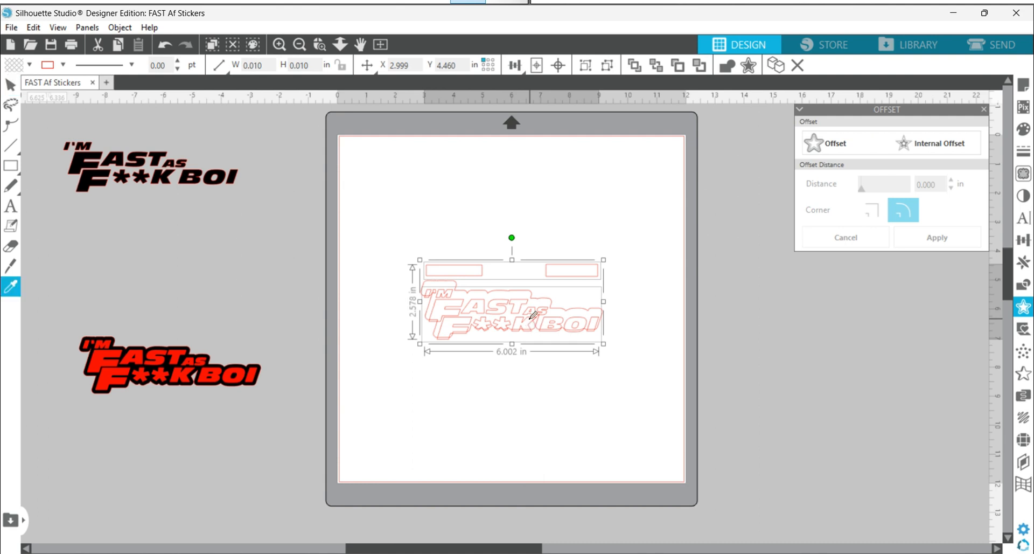
key("Up")
key("Up")
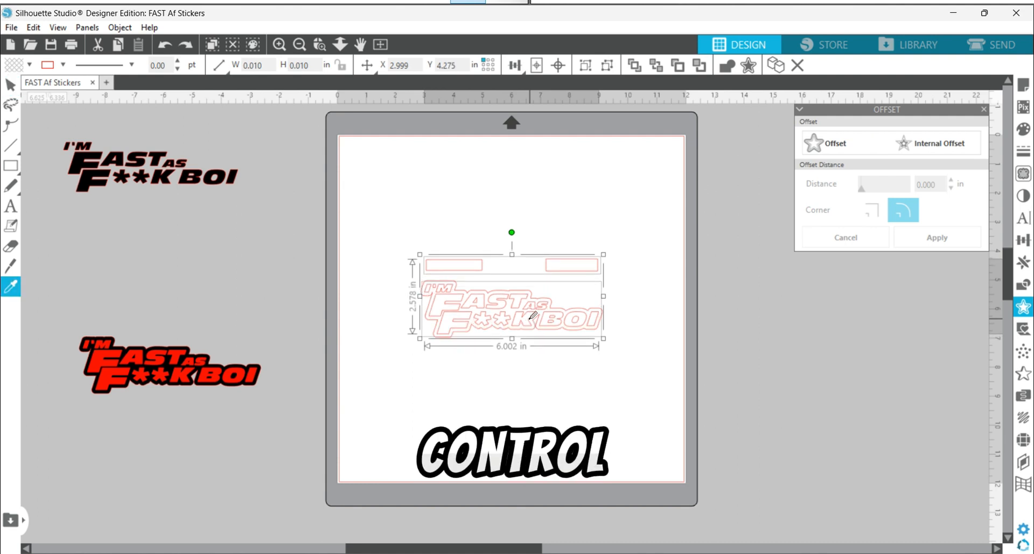
key("ctrl+Down")
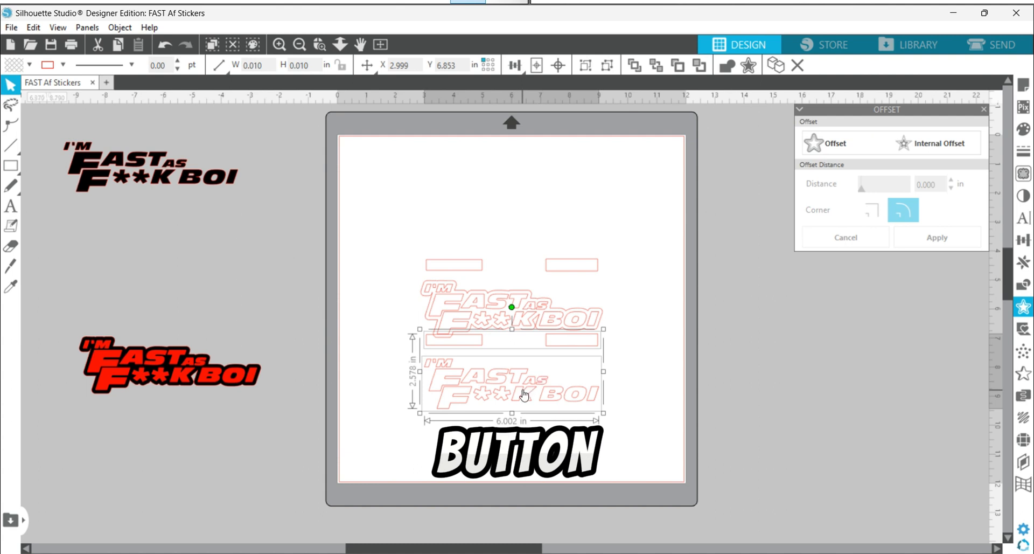
left_click_drag(524, 396, 531, 418)
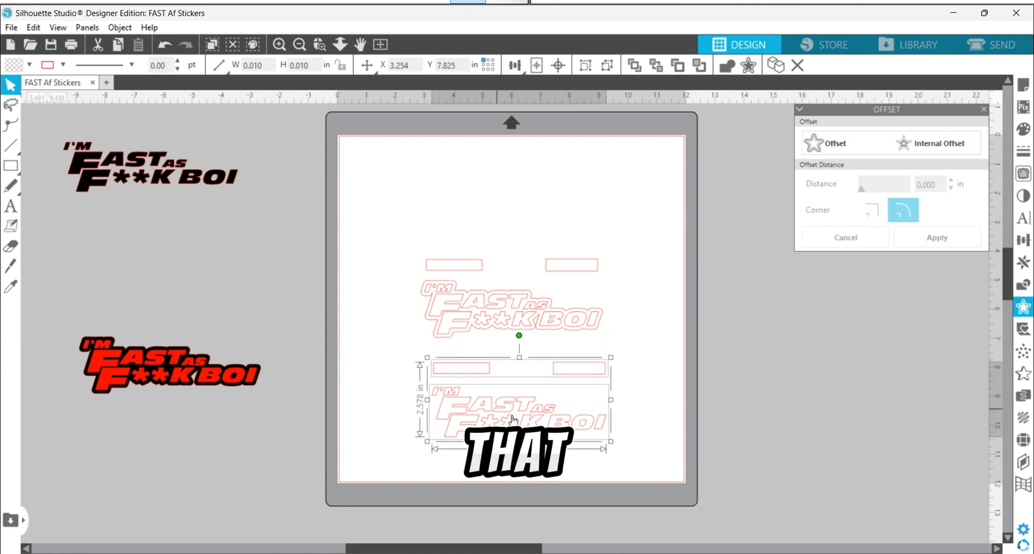
left_click(643, 408)
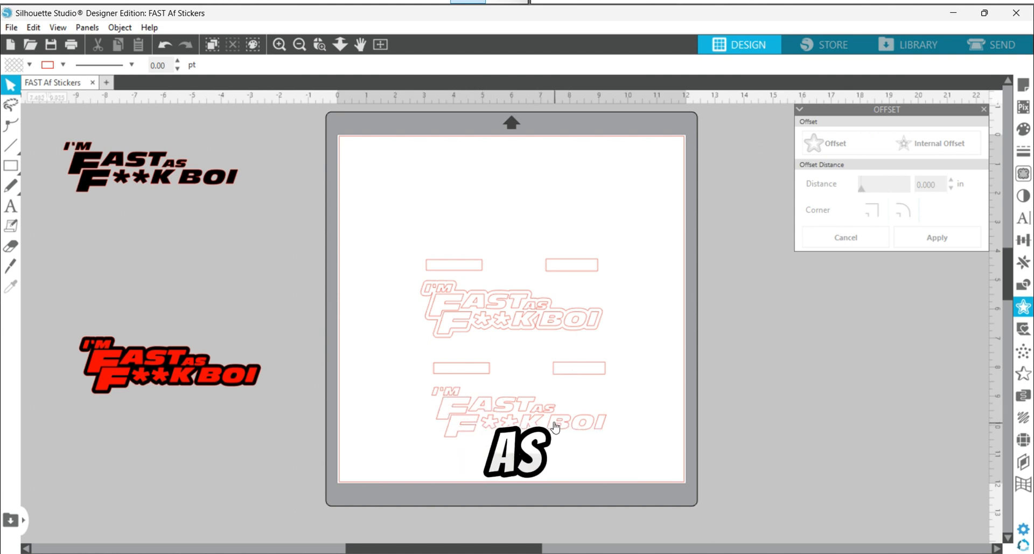
left_click_drag(652, 445, 409, 359)
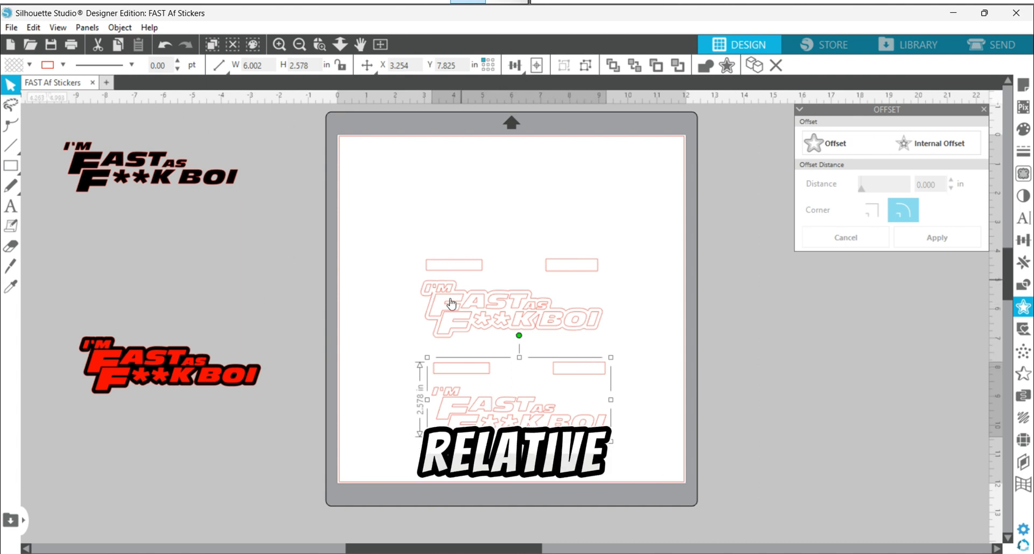
Step: Delete the original lettering inside the offset outline and group the outline with the two rectangles above it
left_click(574, 325)
key("Delete")
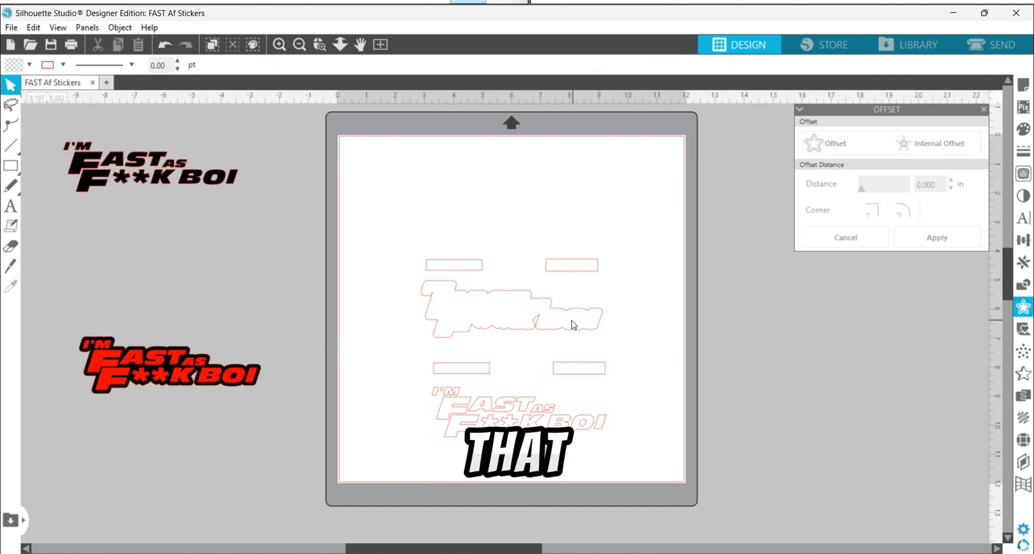
left_click_drag(659, 324, 413, 242)
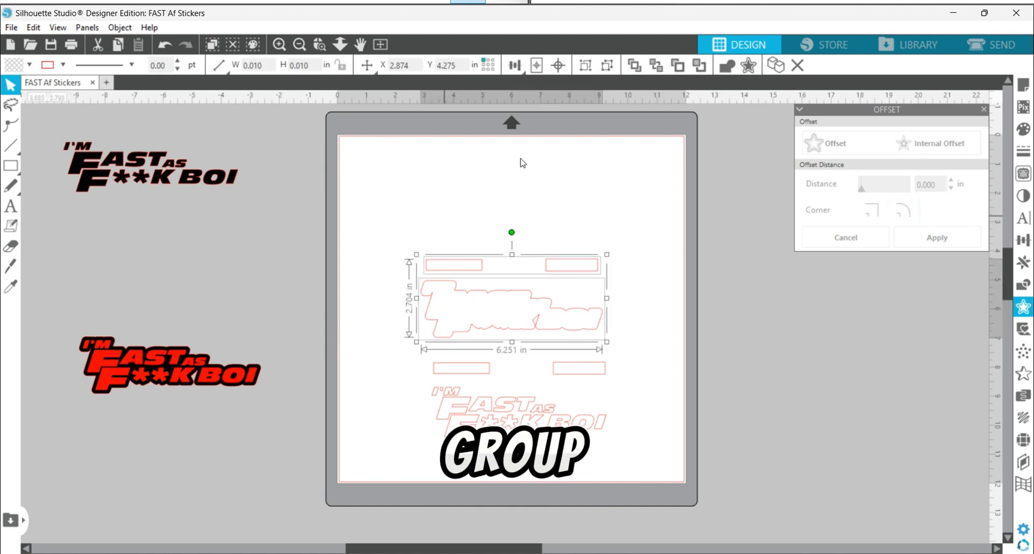
left_click(584, 65)
Step: Move the outline group to the mat's upper-left area and the lettering group below it, lining up their rectangles
left_click_drag(573, 264, 599, 201)
left_click_drag(683, 368, 594, 356)
left_click(643, 384)
left_click(601, 340)
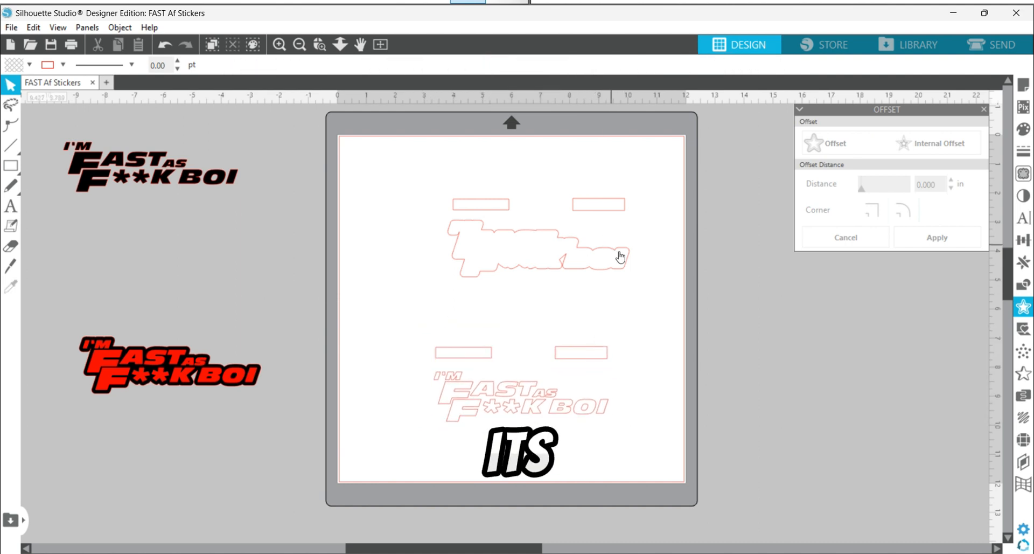
left_click_drag(605, 255, 506, 208)
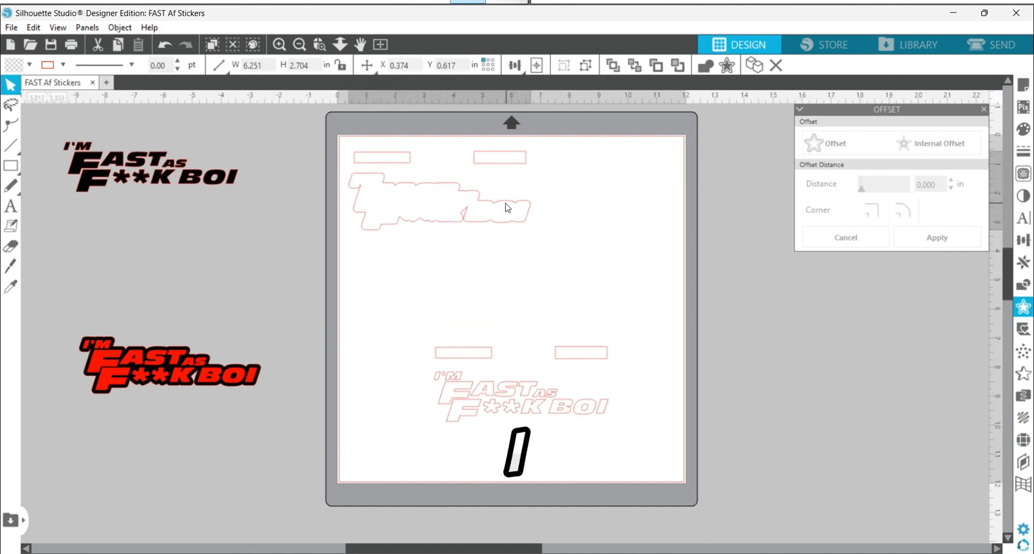
left_click_drag(518, 389, 438, 349)
left_click(355, 163)
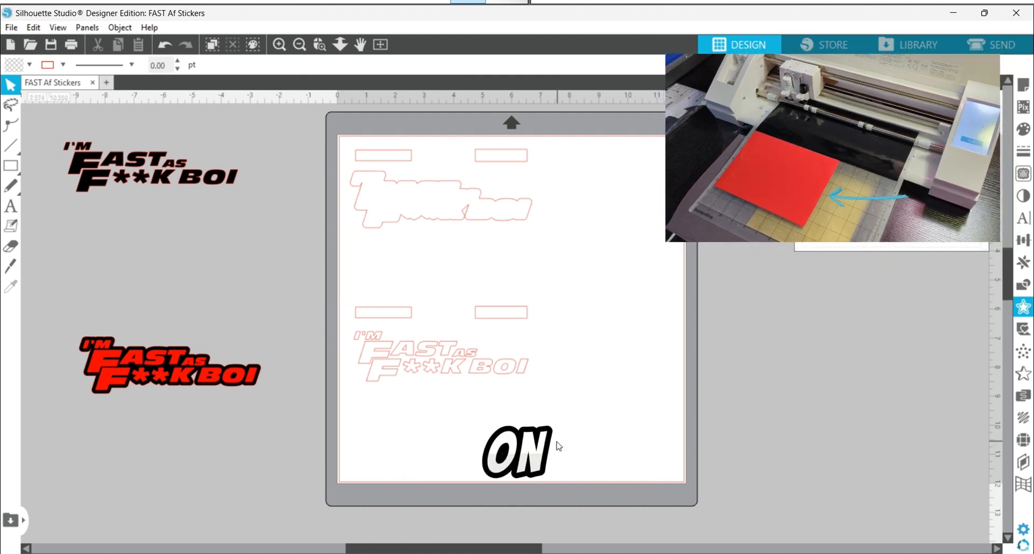
Step: Review the grid settings in the page setup and close the setup
left_click(1023, 84)
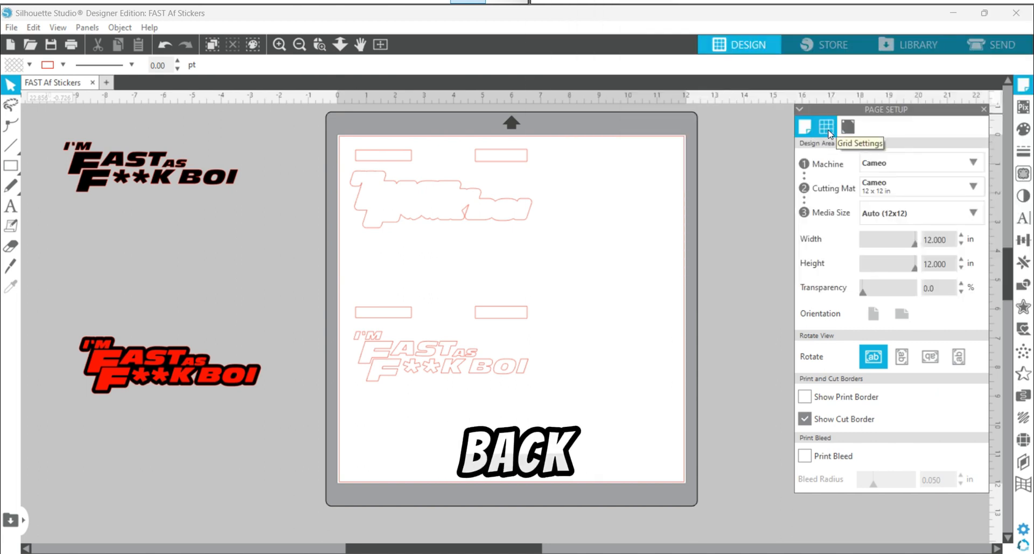
left_click(828, 128)
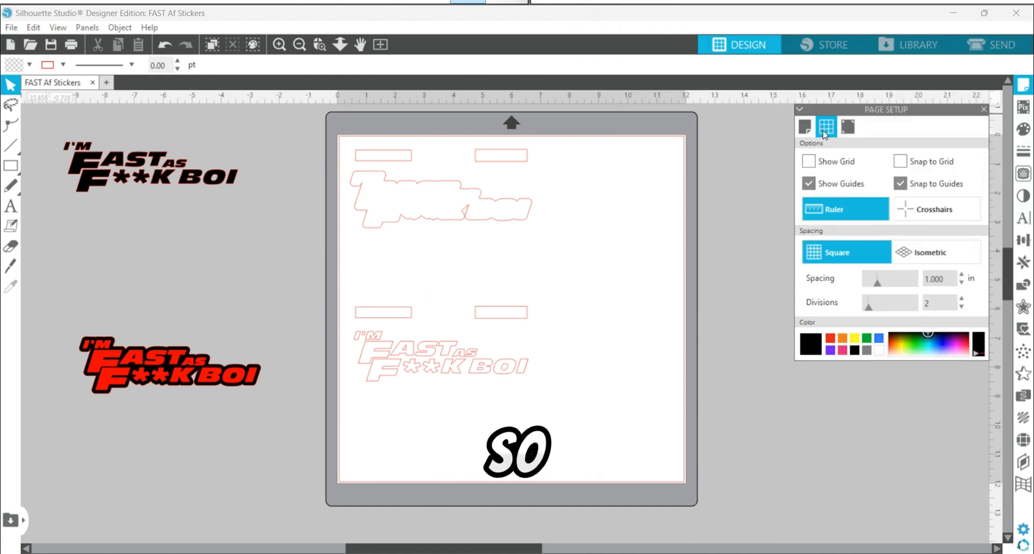
left_click(1030, 85)
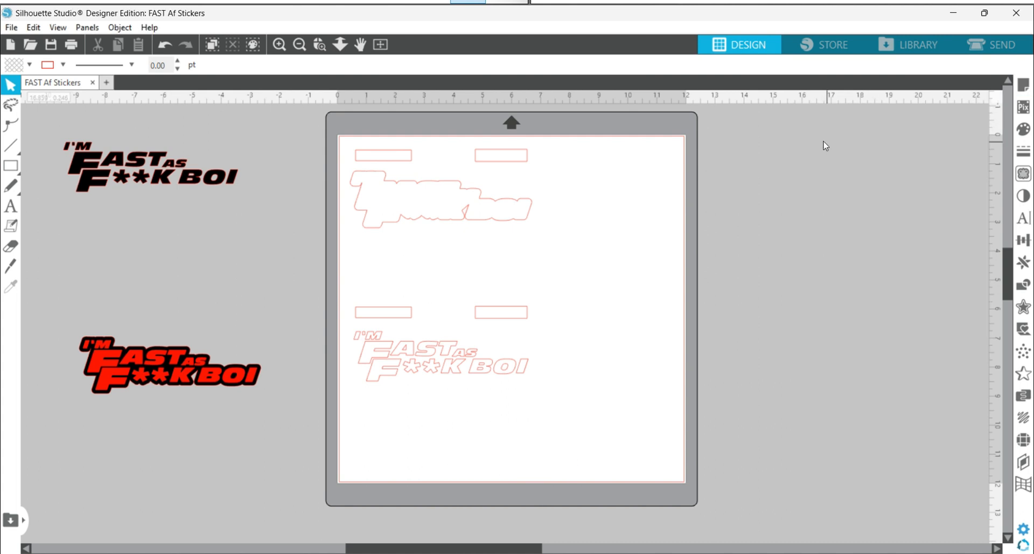
Step: Turn on the display of the 1-inch square grid on the mat in the page setup
left_click(1024, 85)
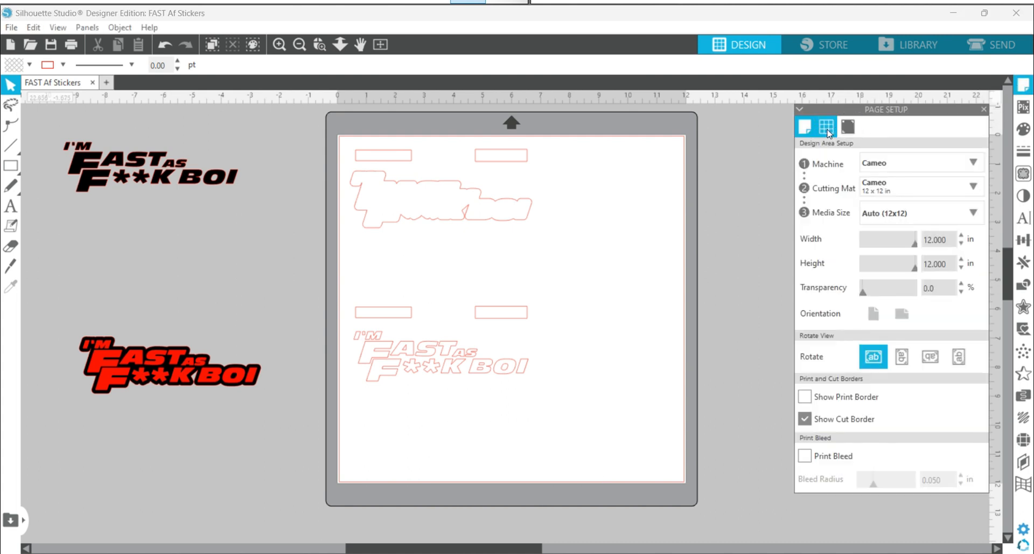
left_click(828, 130)
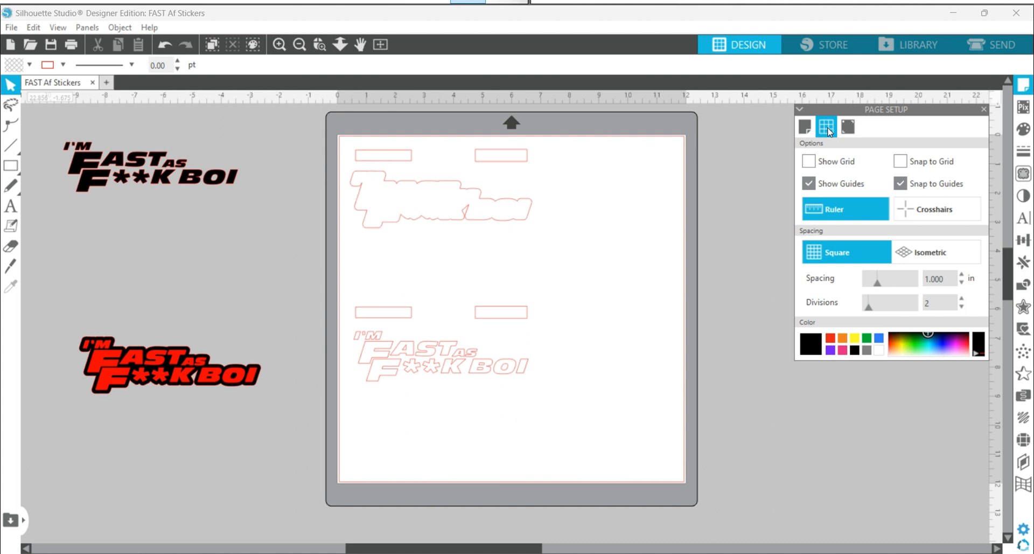
left_click(813, 167)
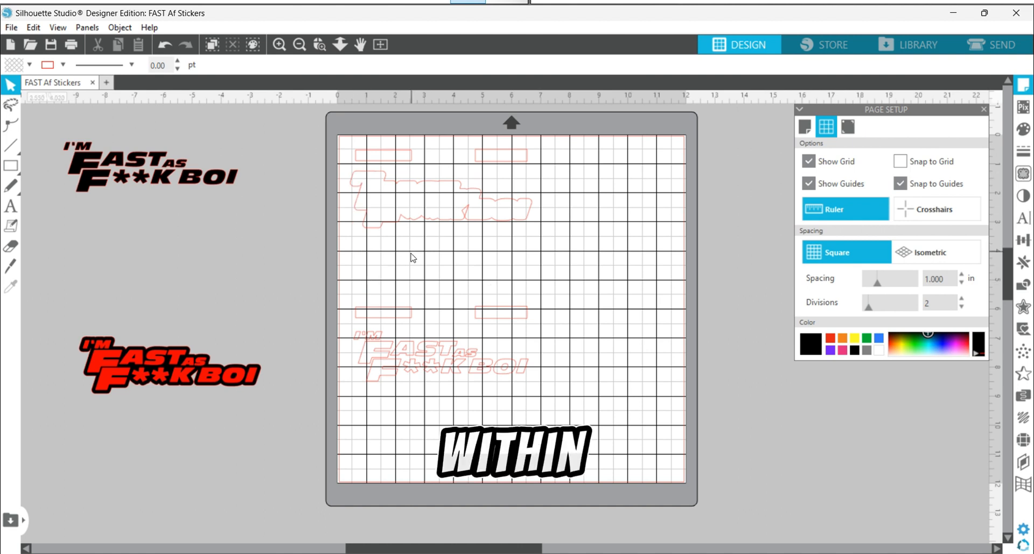
Step: Fill the offset outline group and its rectangles with black, and the lettering group and its rectangles with red
left_click_drag(574, 240, 349, 142)
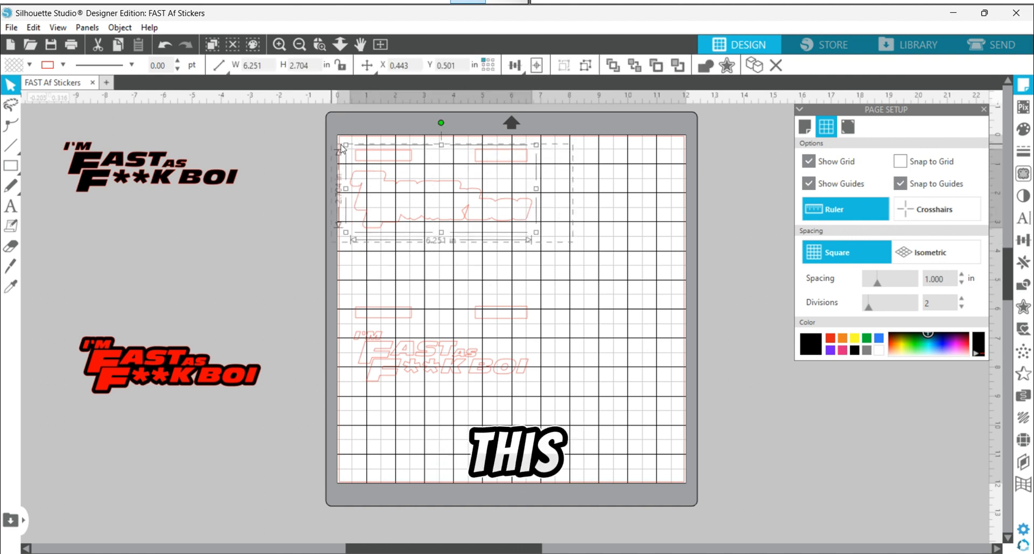
left_click(1024, 129)
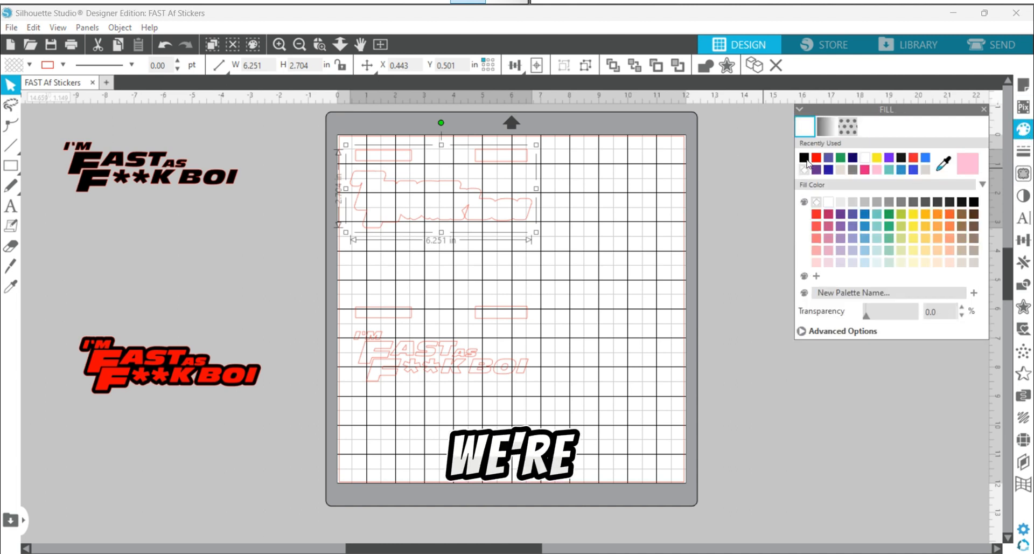
left_click(804, 158)
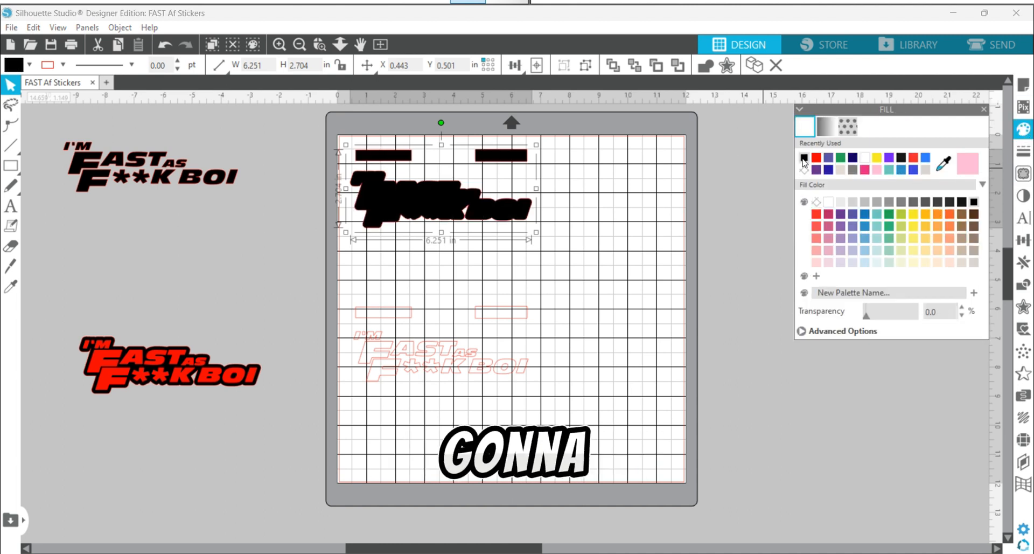
left_click(479, 365)
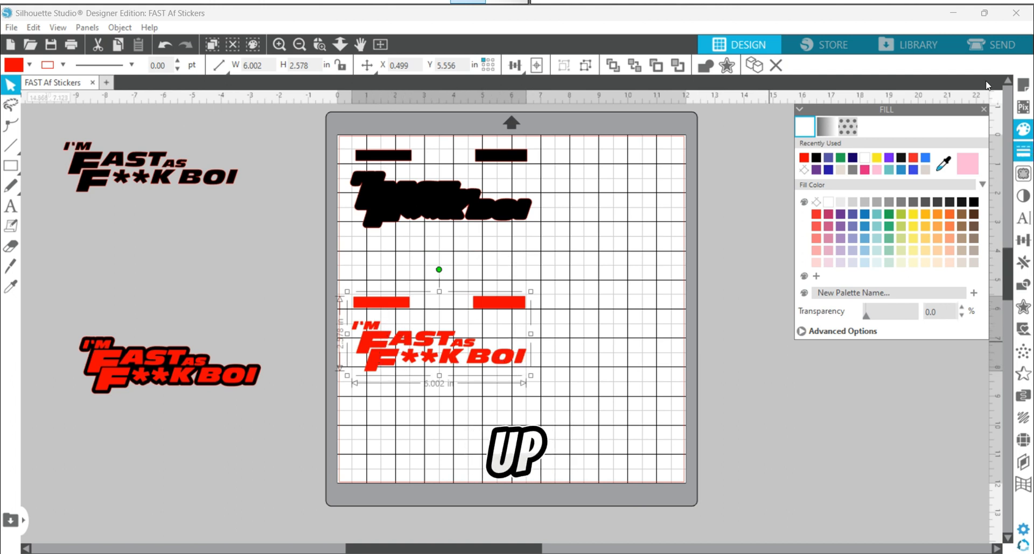
Step: Open the cut setup in Simple mode and assign Tool 1's Cut option to both groups on the mat
left_click(989, 51)
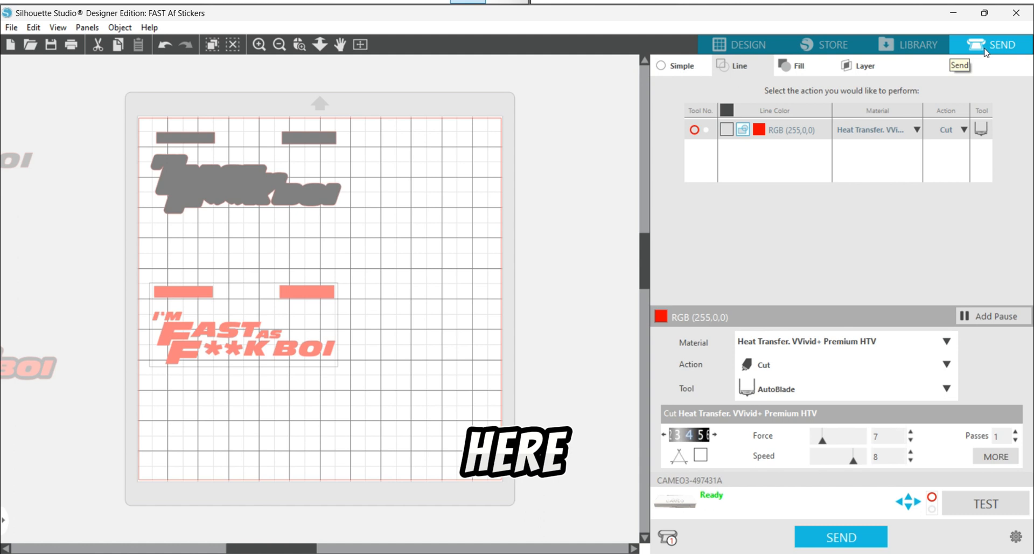
left_click(665, 72)
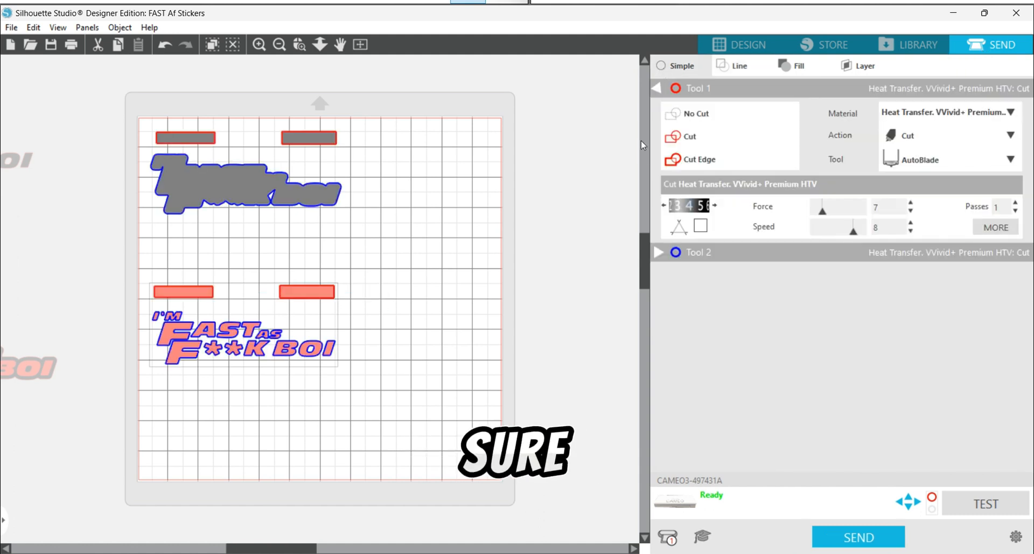
left_click(659, 88)
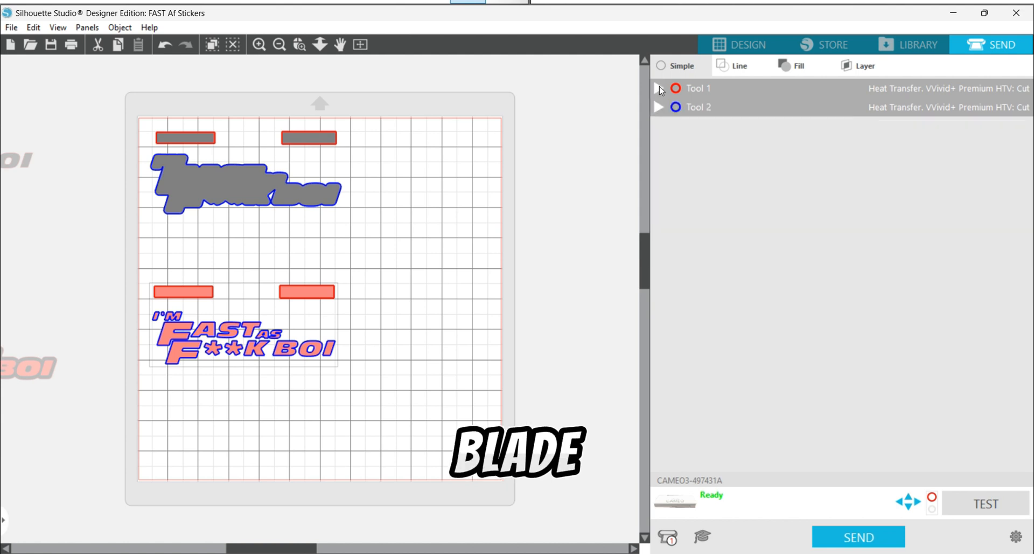
left_click(677, 88)
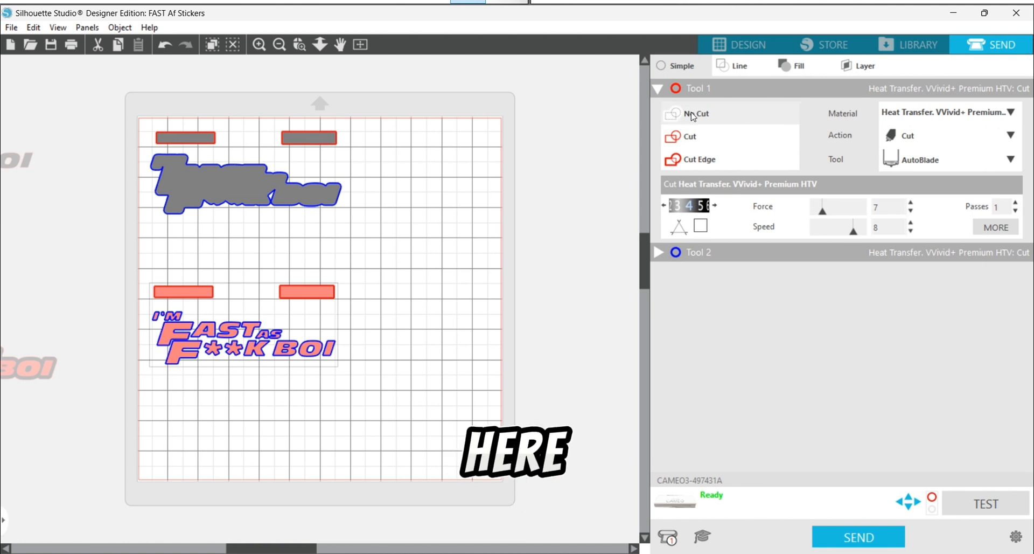
left_click_drag(454, 424, 132, 98)
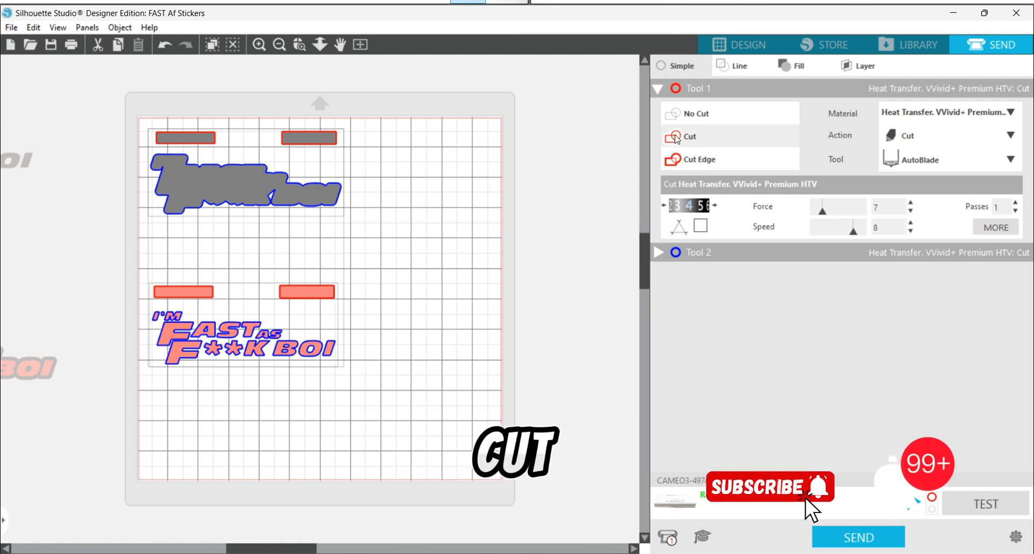
left_click(677, 138)
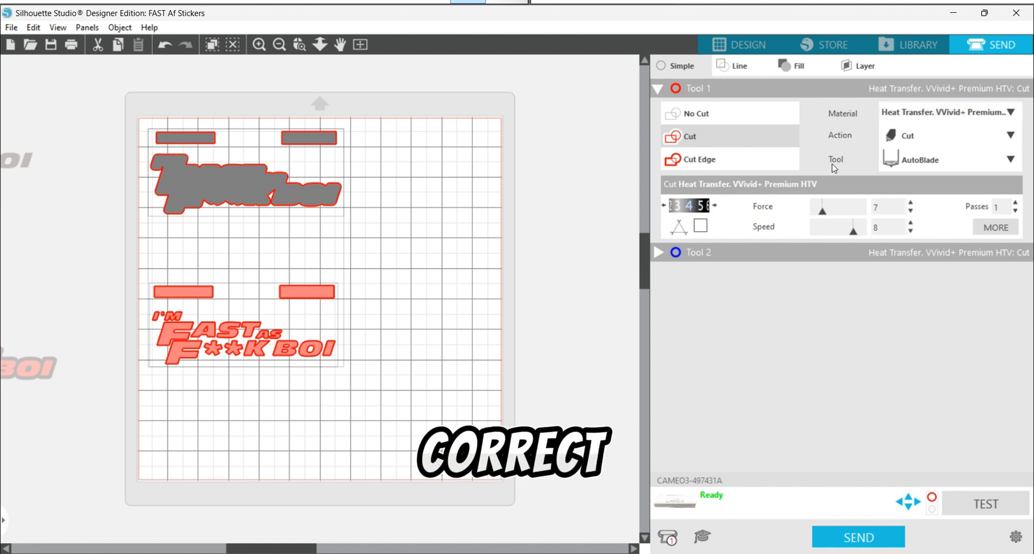
Step: Set the Tool 1 material to Vinyl, Glossy
left_click(1011, 113)
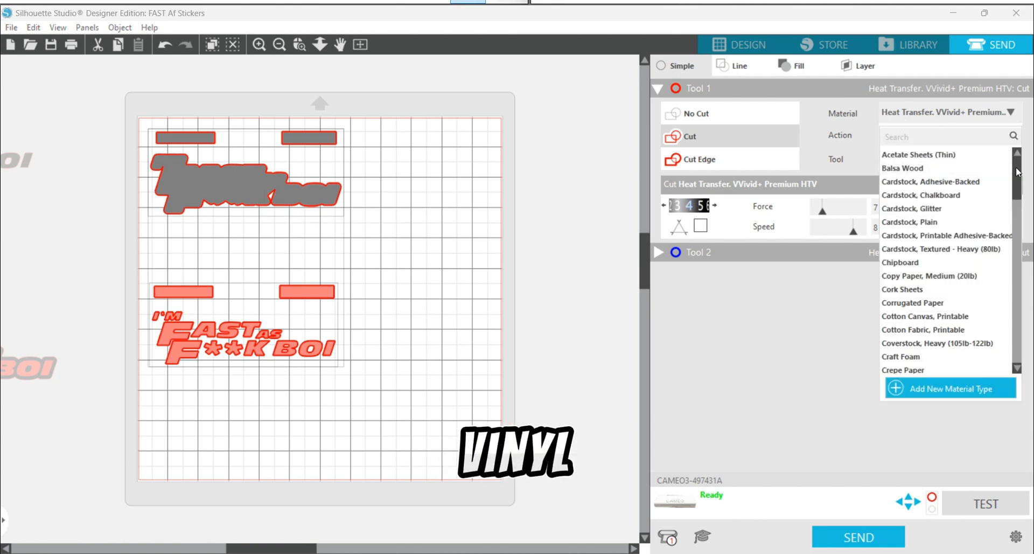
left_click_drag(1018, 171, 1022, 306)
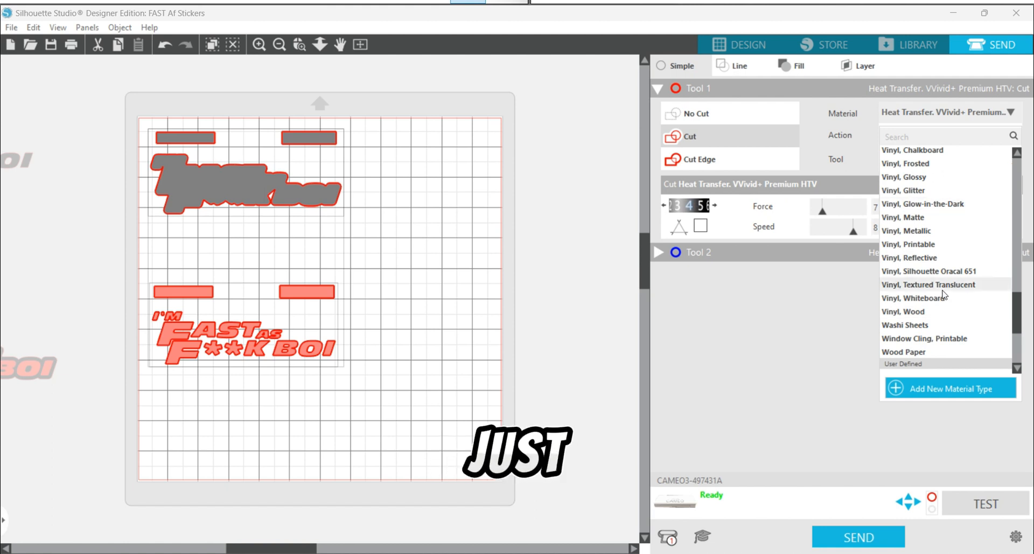
left_click(917, 179)
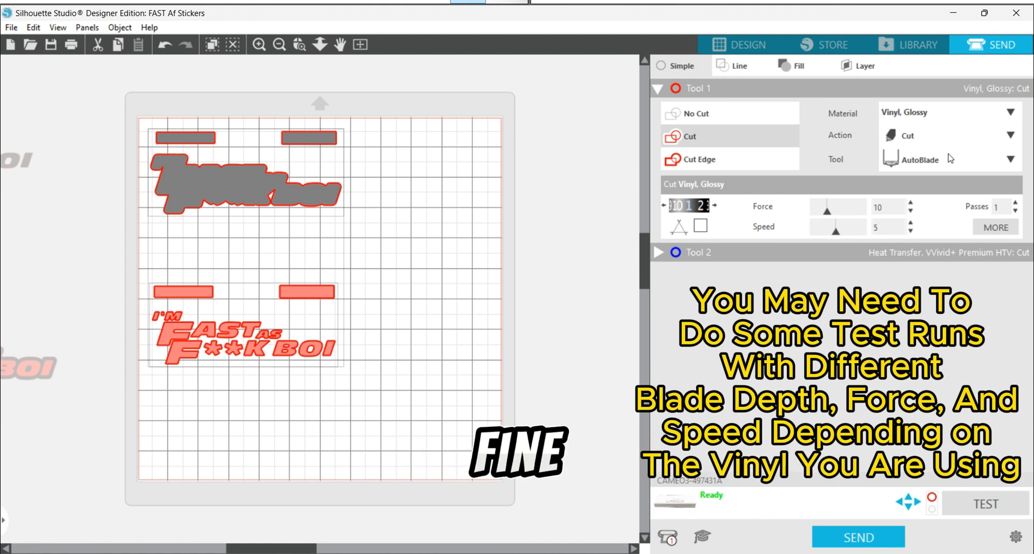
Step: Keep Cut as the action and AutoBlade as the tool for Tool 1, and send the job to the Cameo
left_click(1012, 136)
left_click(933, 171)
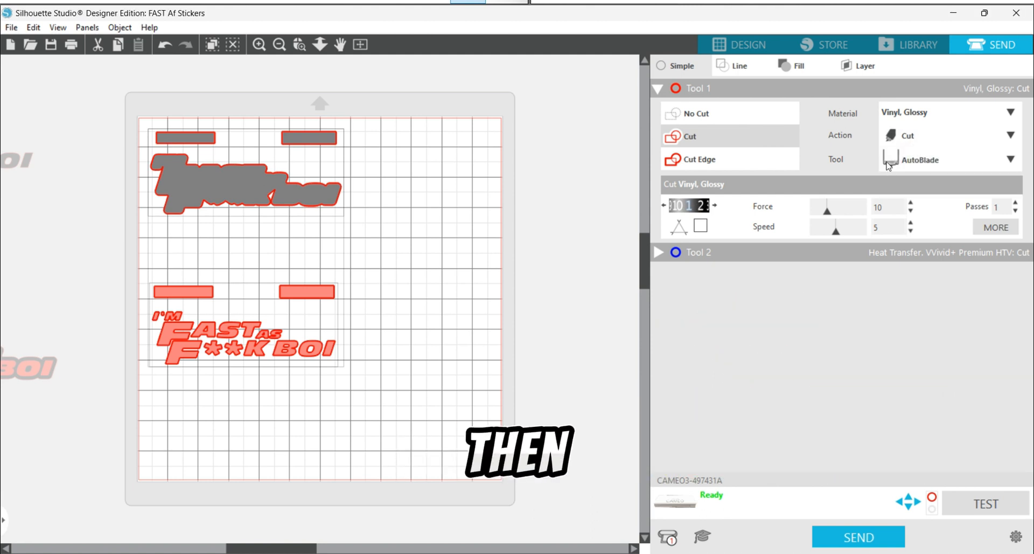
left_click(1011, 161)
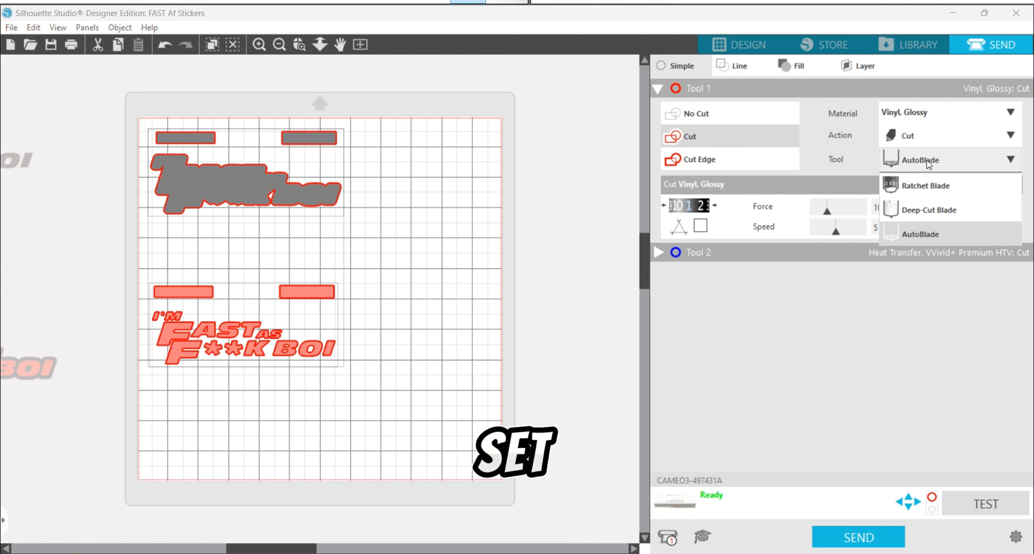
left_click(909, 163)
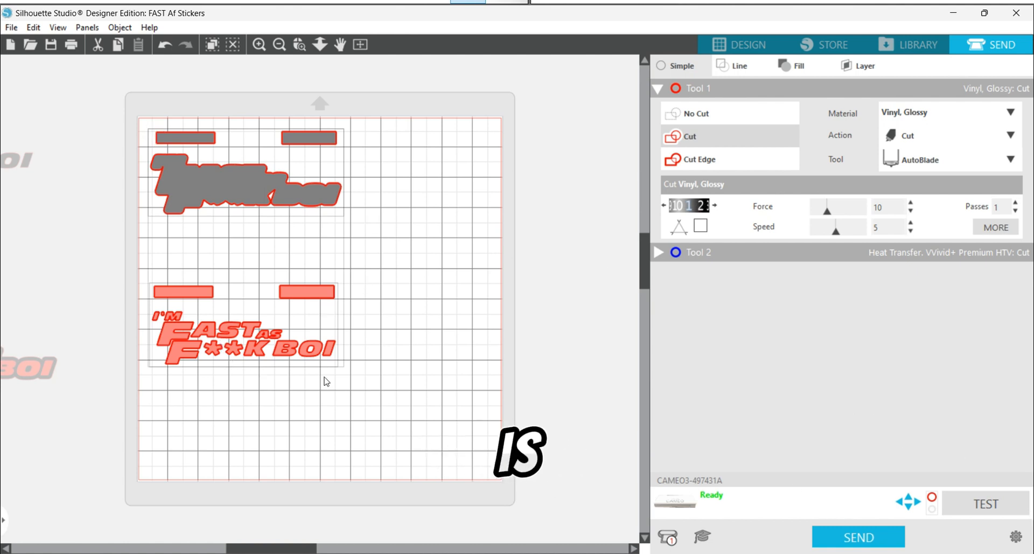
left_click(870, 543)
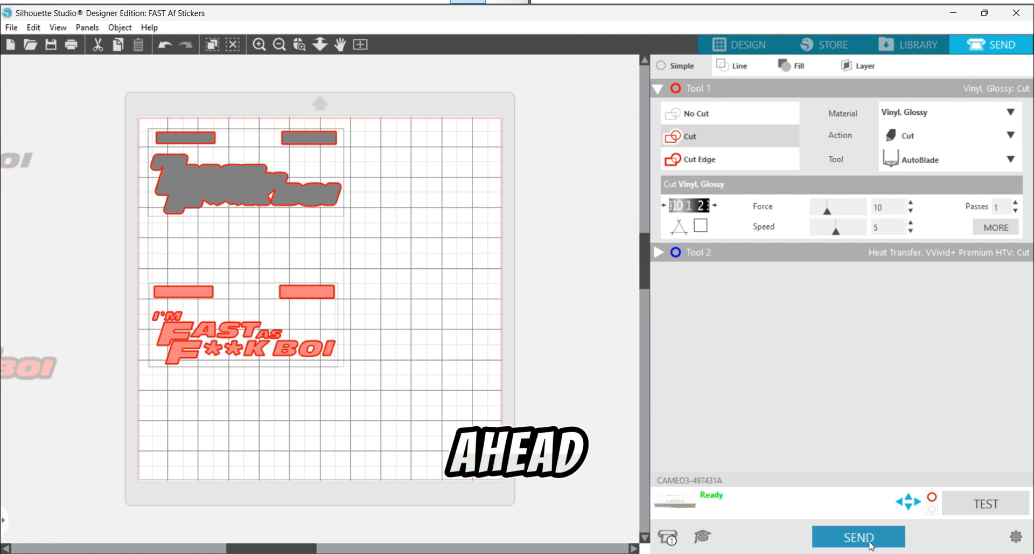